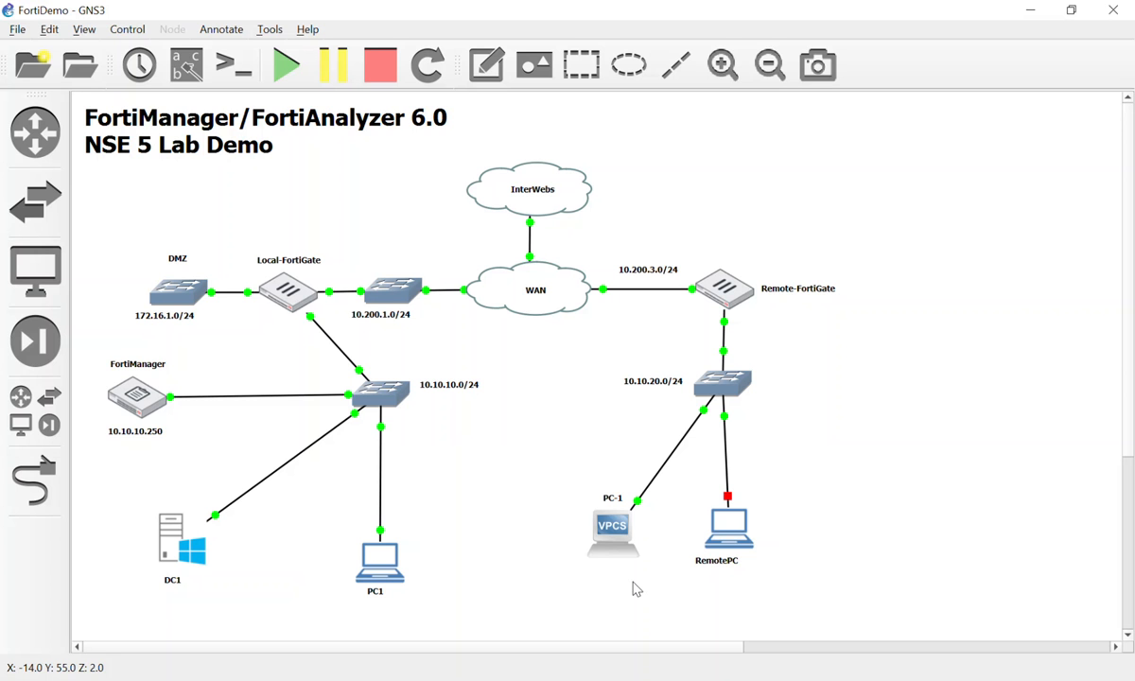
Open PC1's console, go to Device Manager, and review Local-FortiGate's system dashboard.
double_click(371, 544)
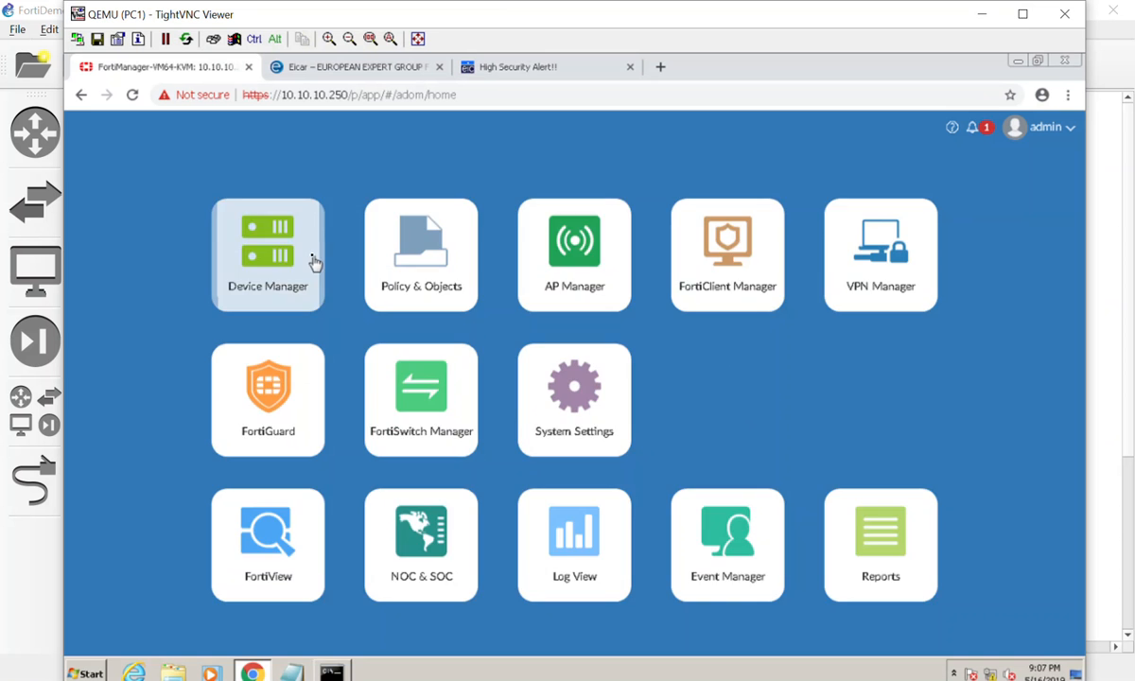
click(312, 260)
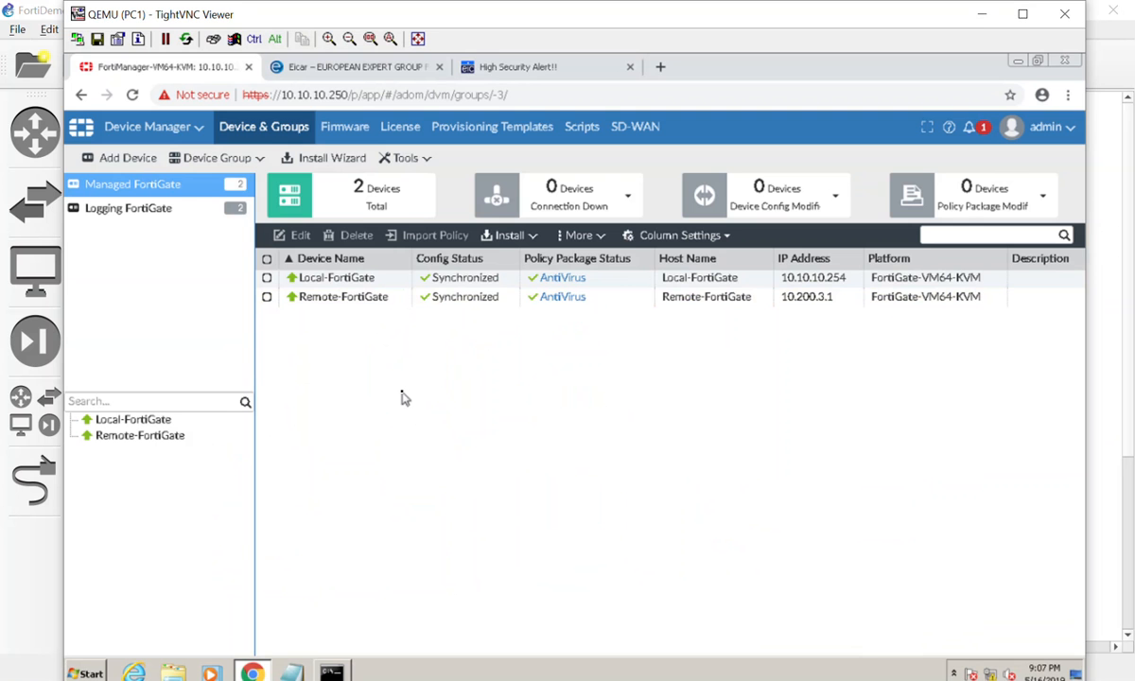
double_click(376, 280)
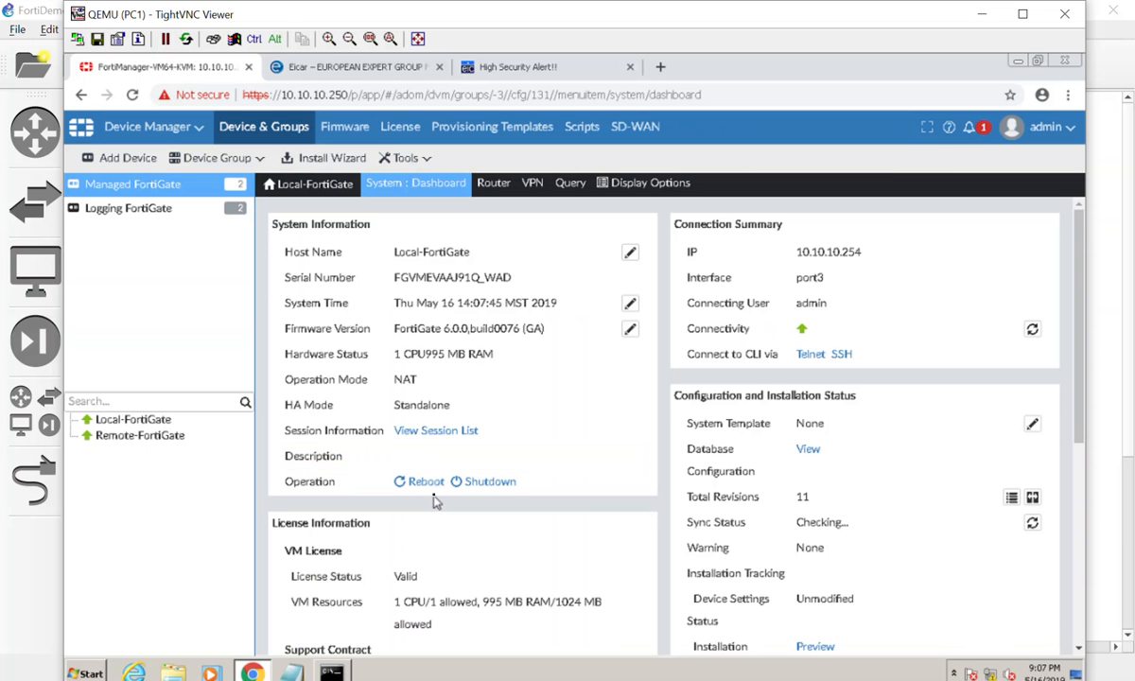
scroll(615, 493, down, 1)
scroll(616, 493, down, 4)
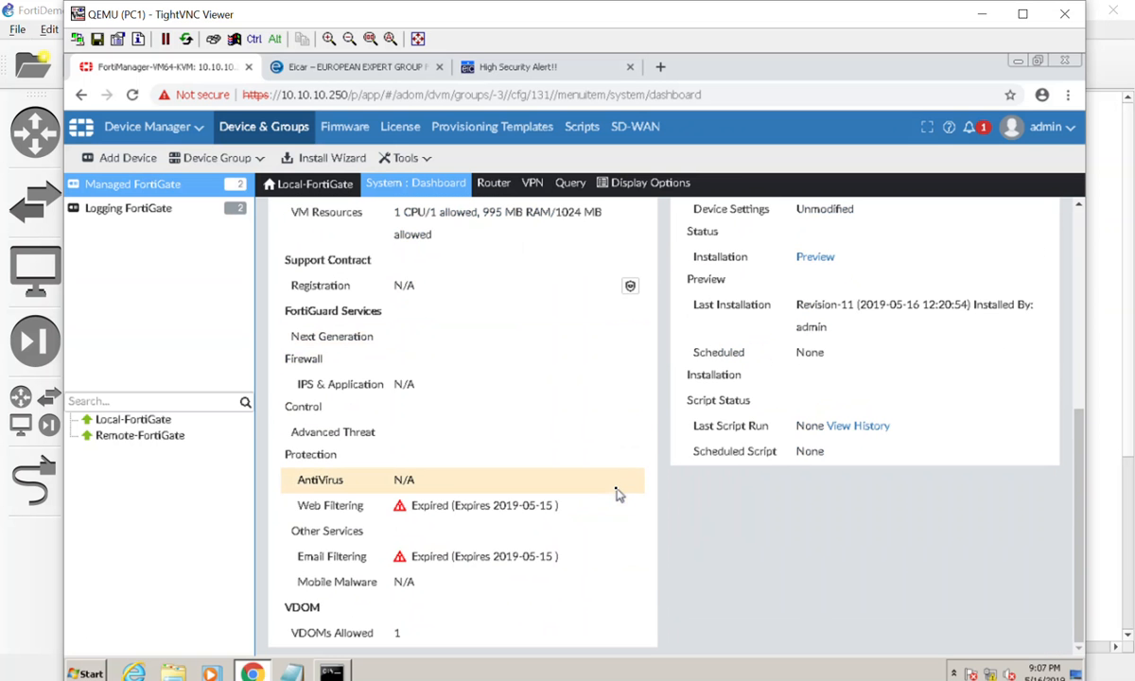
scroll(615, 494, up, 5)
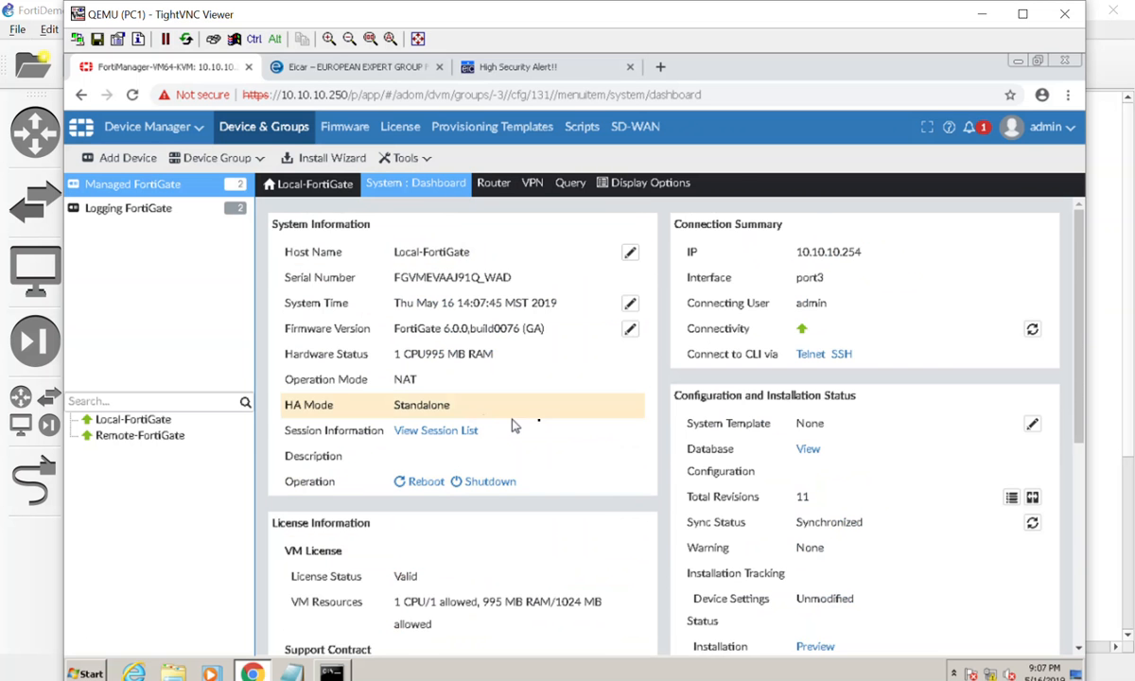
scroll(675, 484, down, 3)
scroll(675, 481, up, 4)
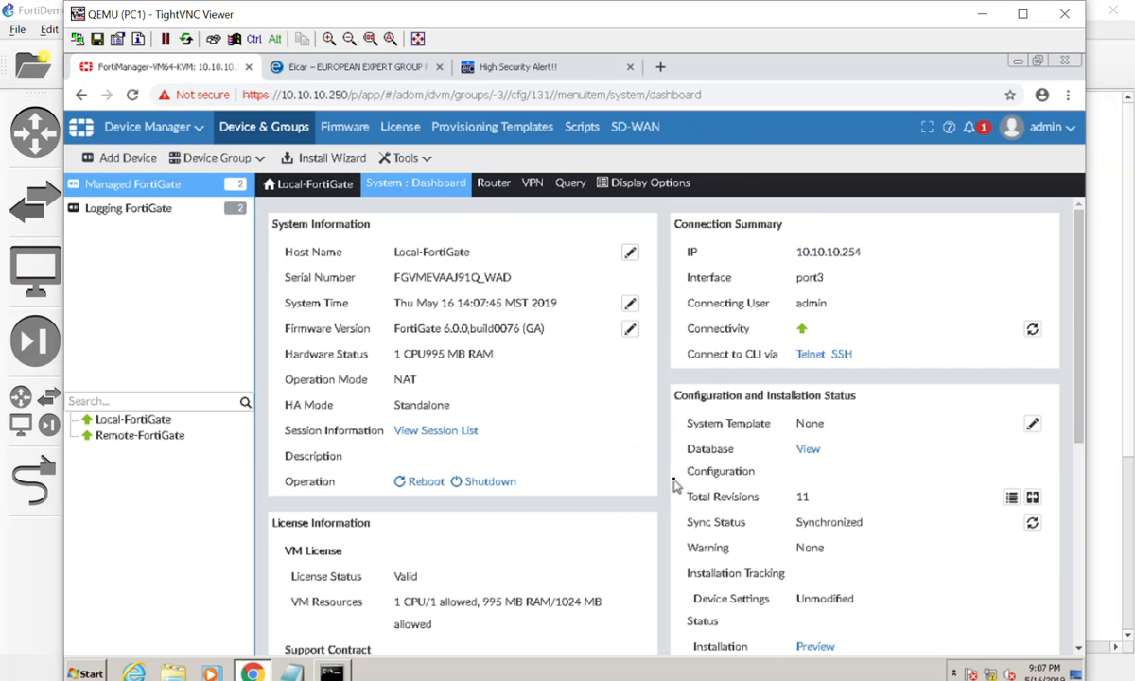
Open Local-FortiGate's DNS settings and examine the primary and secondary DNS server entries.
mouse_move(386, 181)
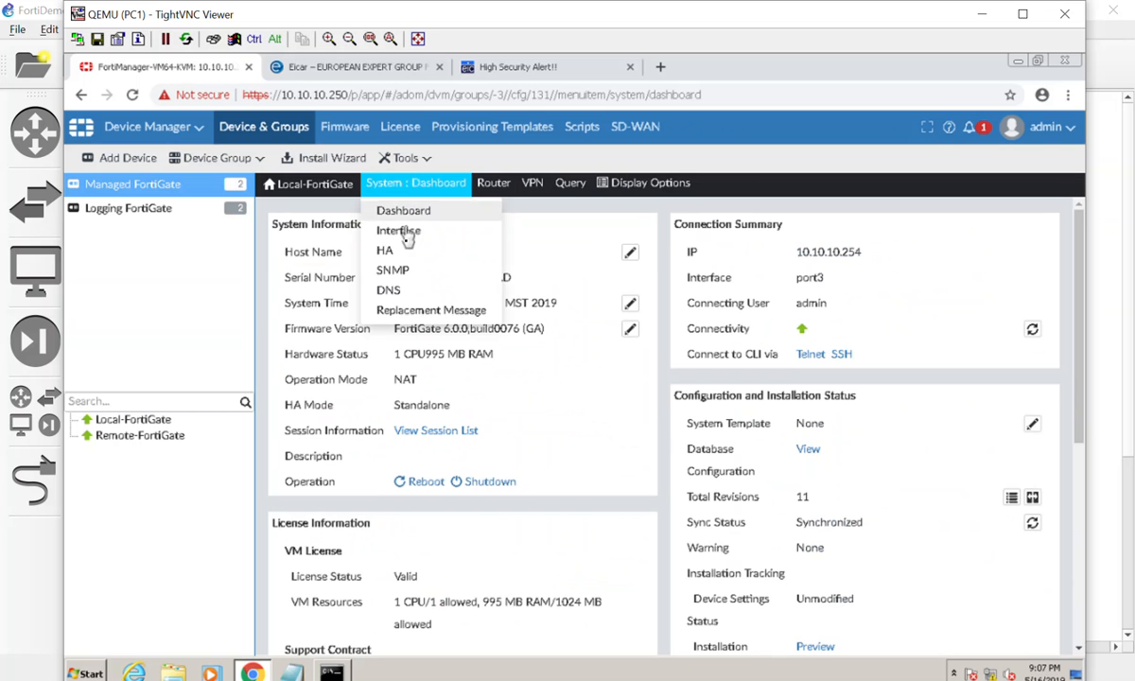
click(390, 290)
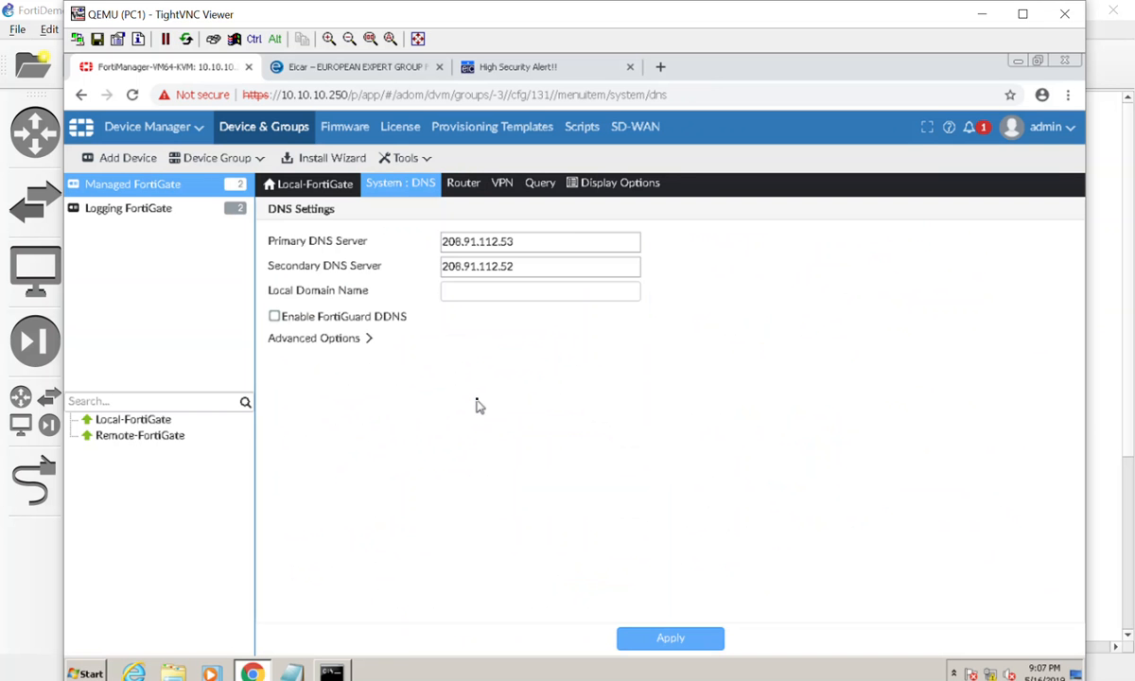
click(574, 241)
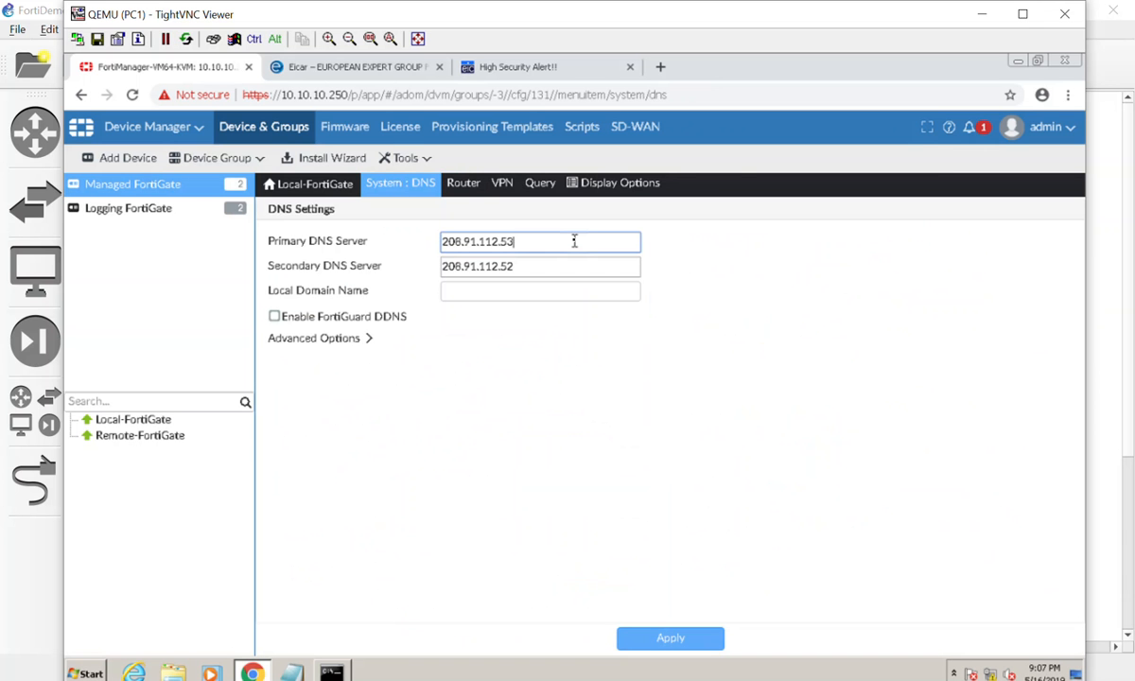
drag(574, 241, 383, 240)
key(Tab)
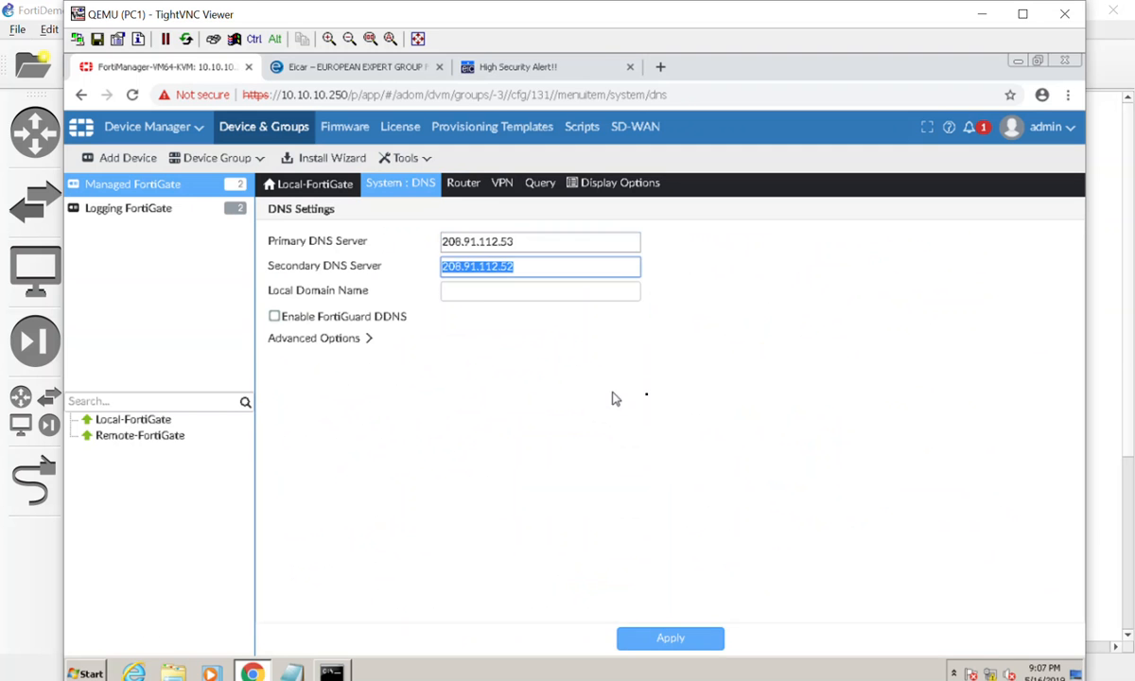
click(652, 398)
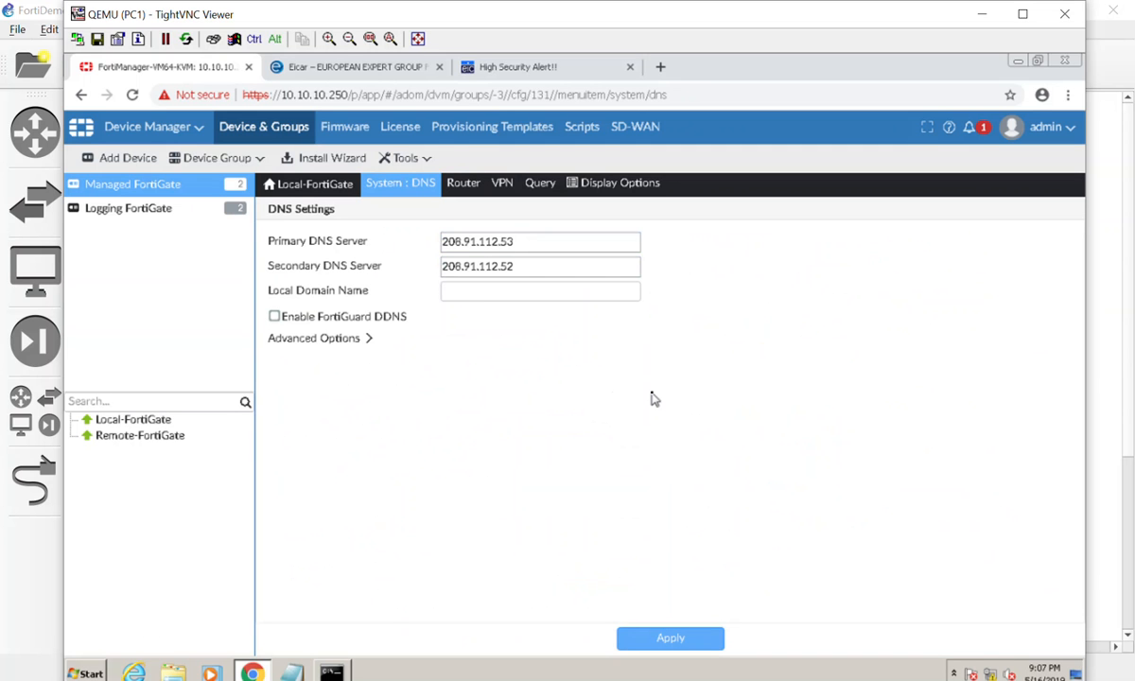
click(382, 192)
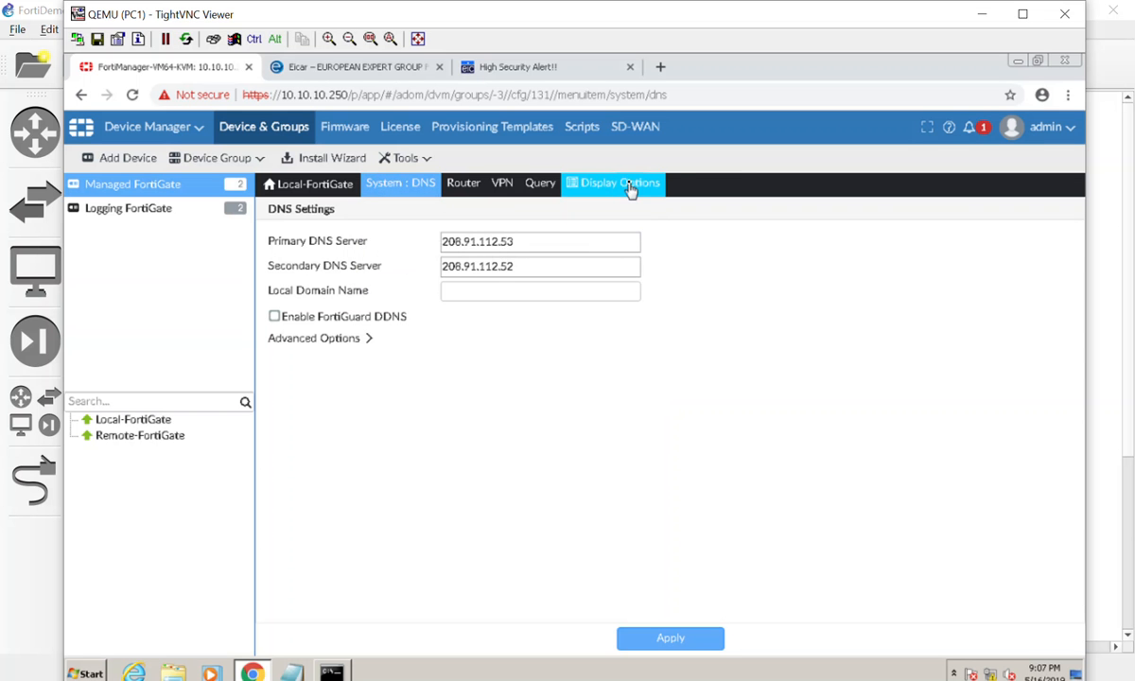
mouse_move(400, 192)
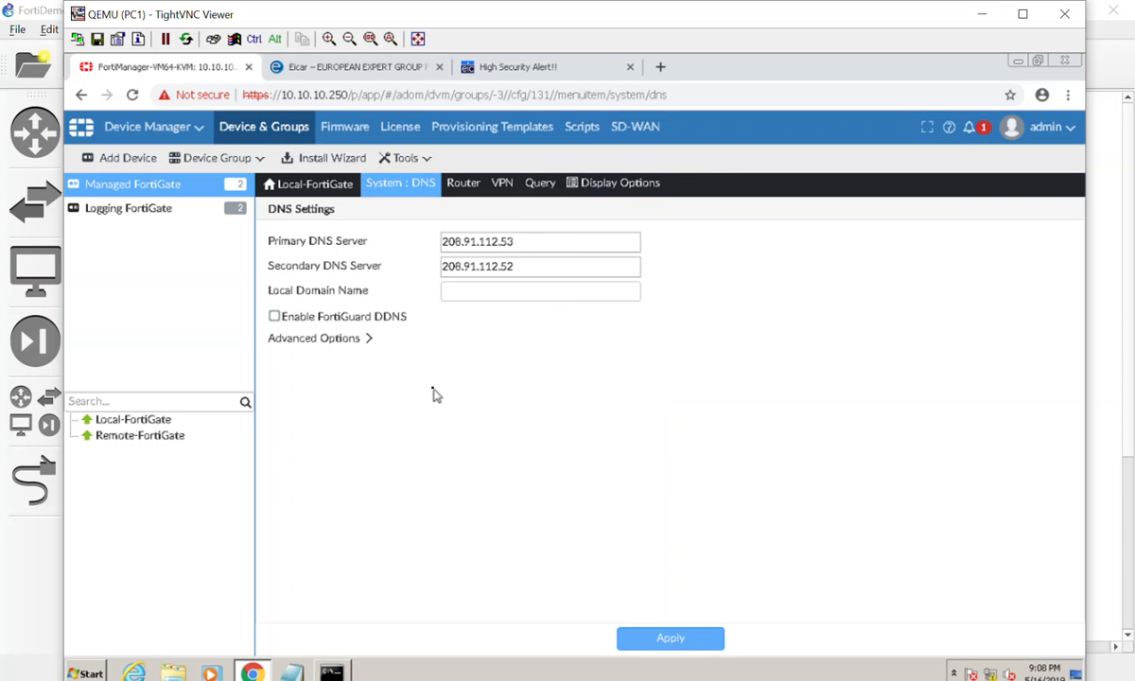
Create a new system template in Provisioning Templates named DNS Changes.
click(468, 137)
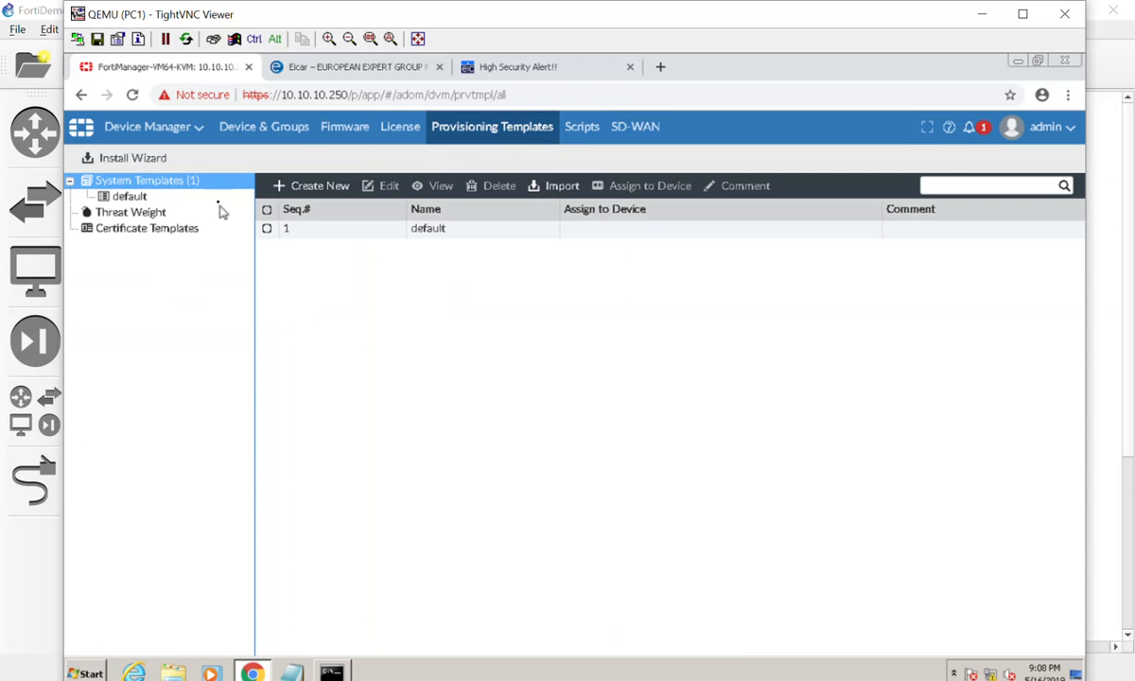
click(312, 187)
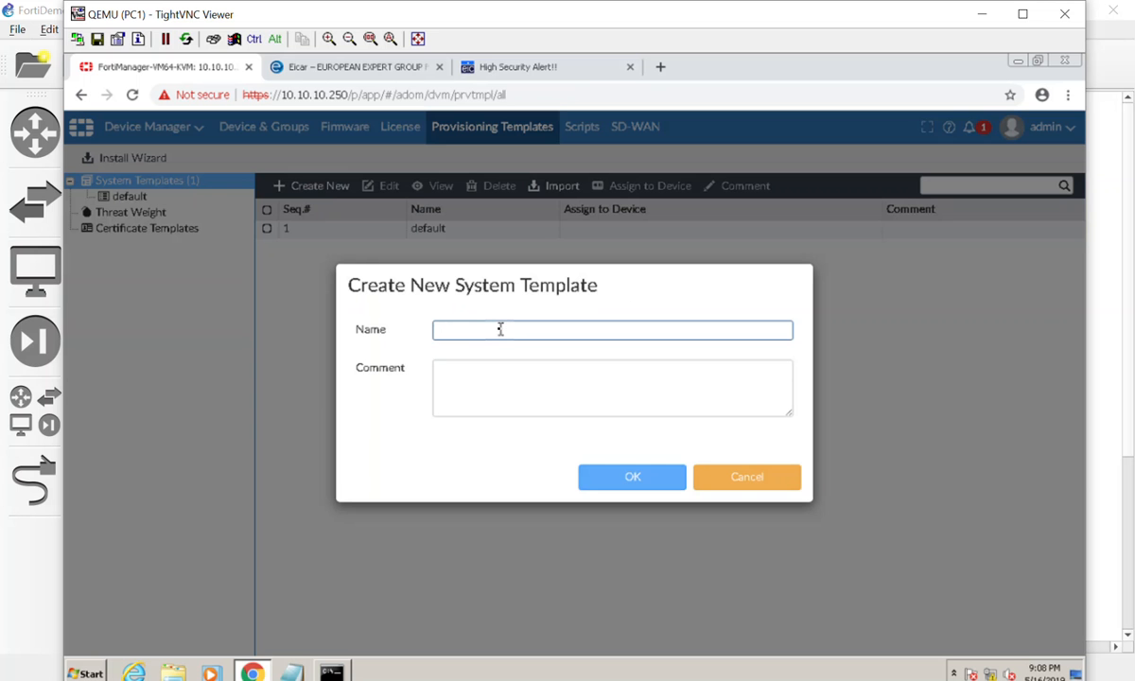
text(Changes)
key(Tab)
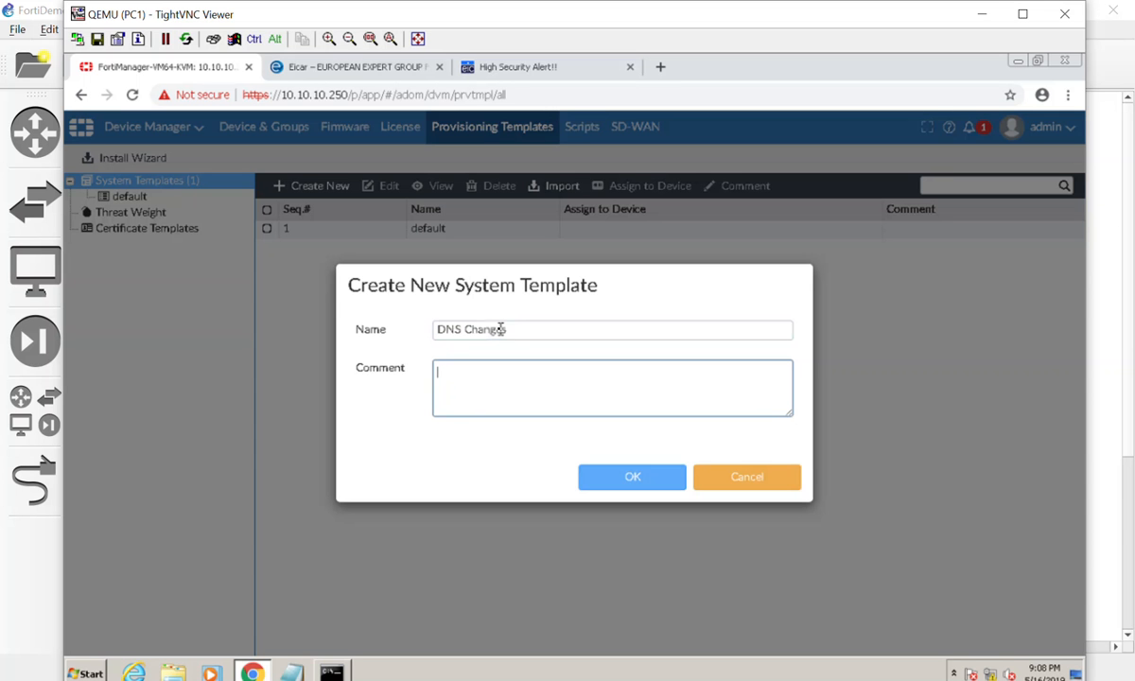
Enter the template comment 'Some turkey thought using a dif. dns would be nice.' and save the template.
text(Some turkey thought using )
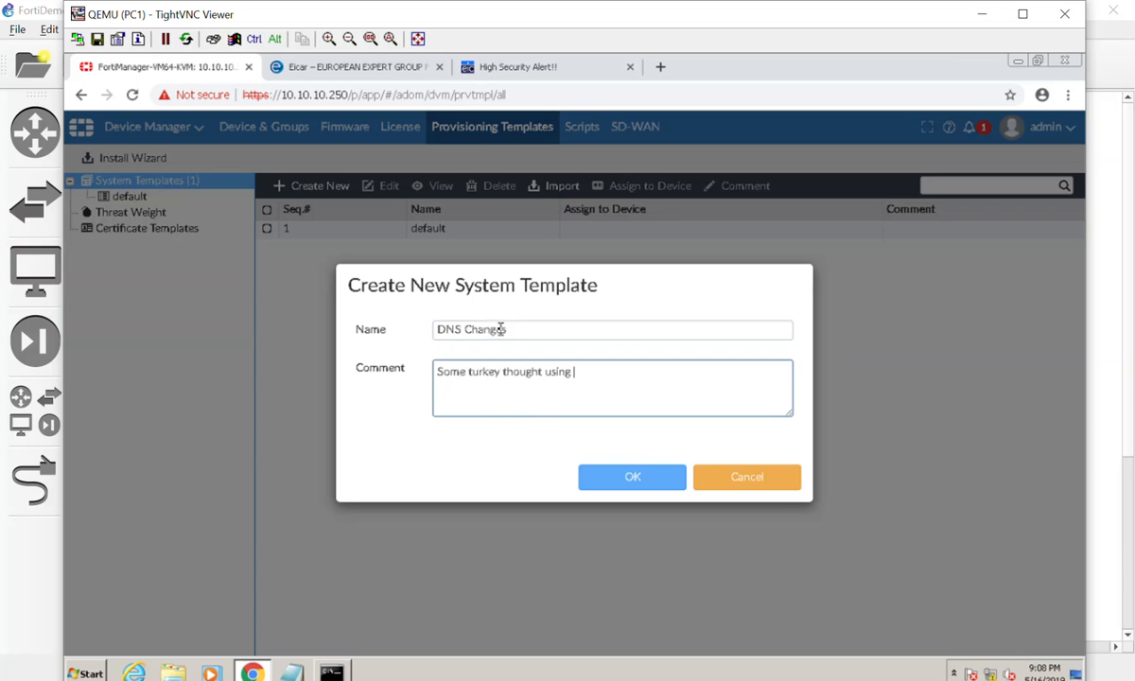
text(a div. dns would be )
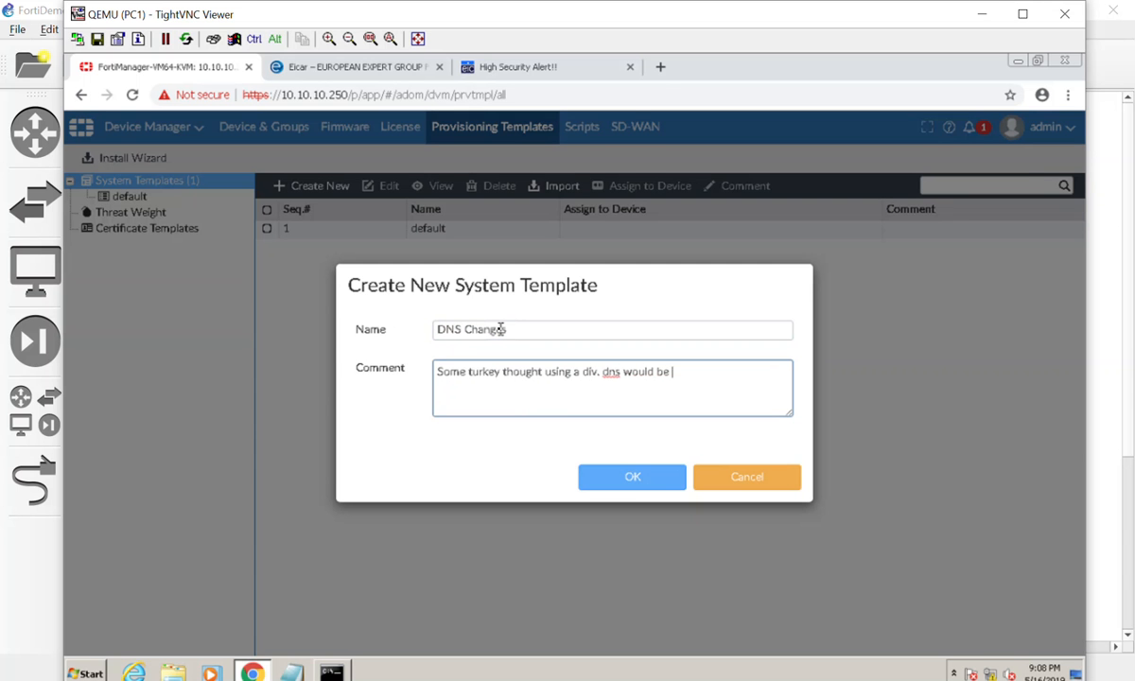
text(nice.)
click(599, 372)
key(BackSpace)
key(BackSpace)
text(f.)
click(666, 484)
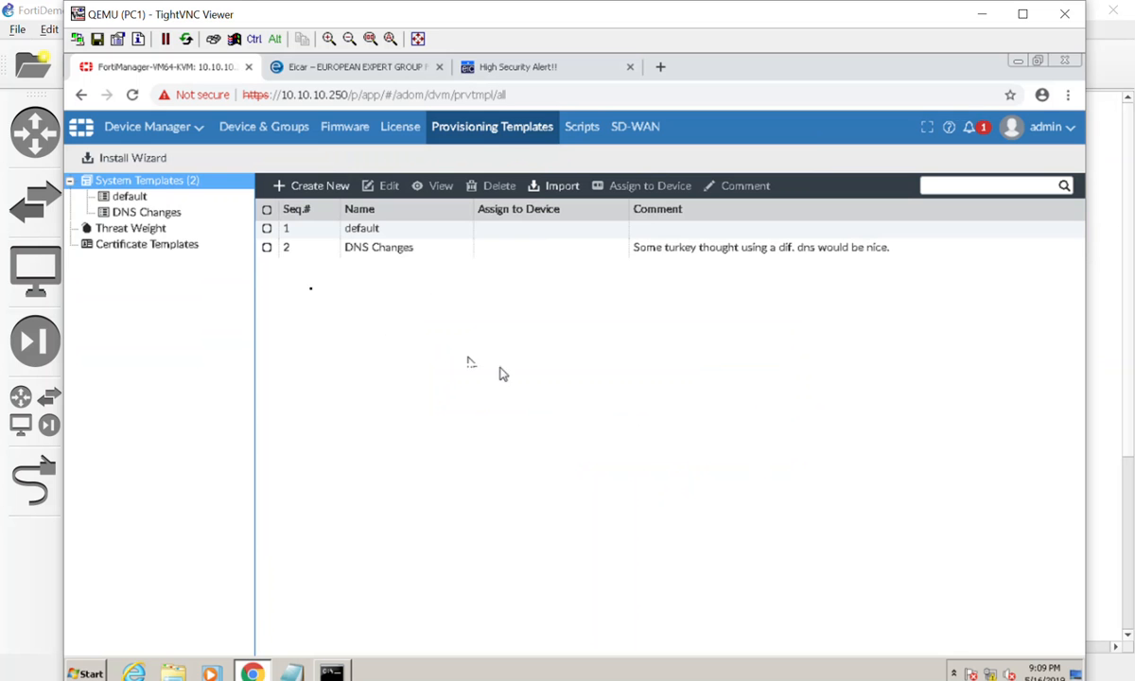
Open the DNS Changes template and review its widgets and the widget toggle list.
double_click(489, 254)
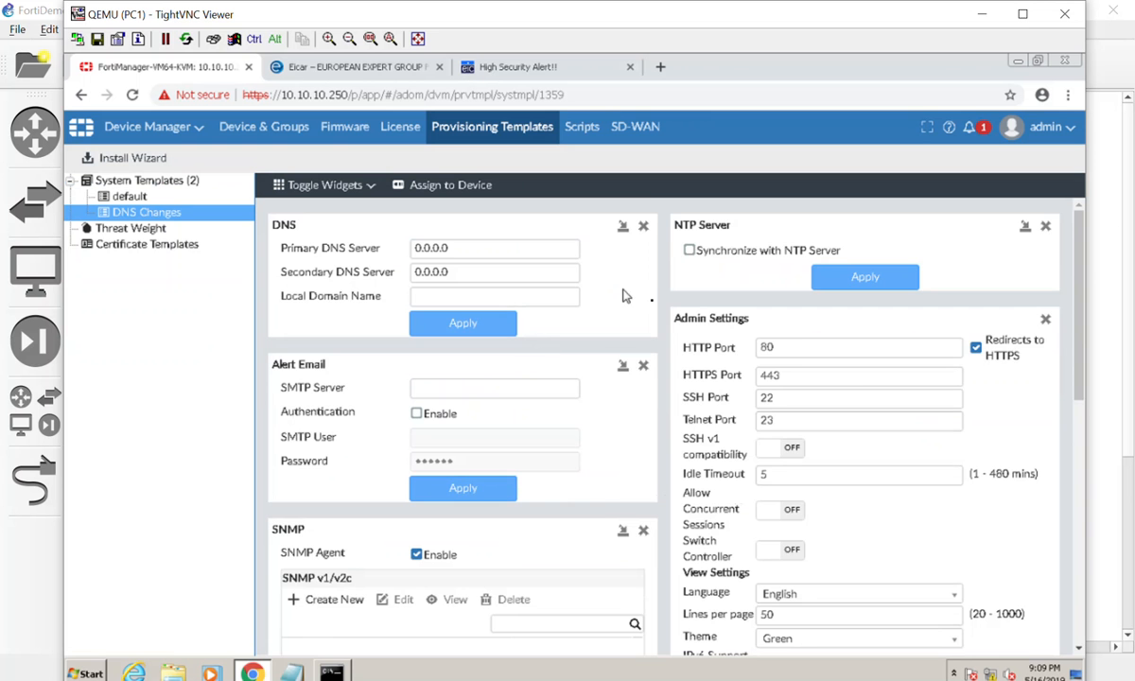
scroll(805, 449, down, 5)
scroll(805, 448, down, 3)
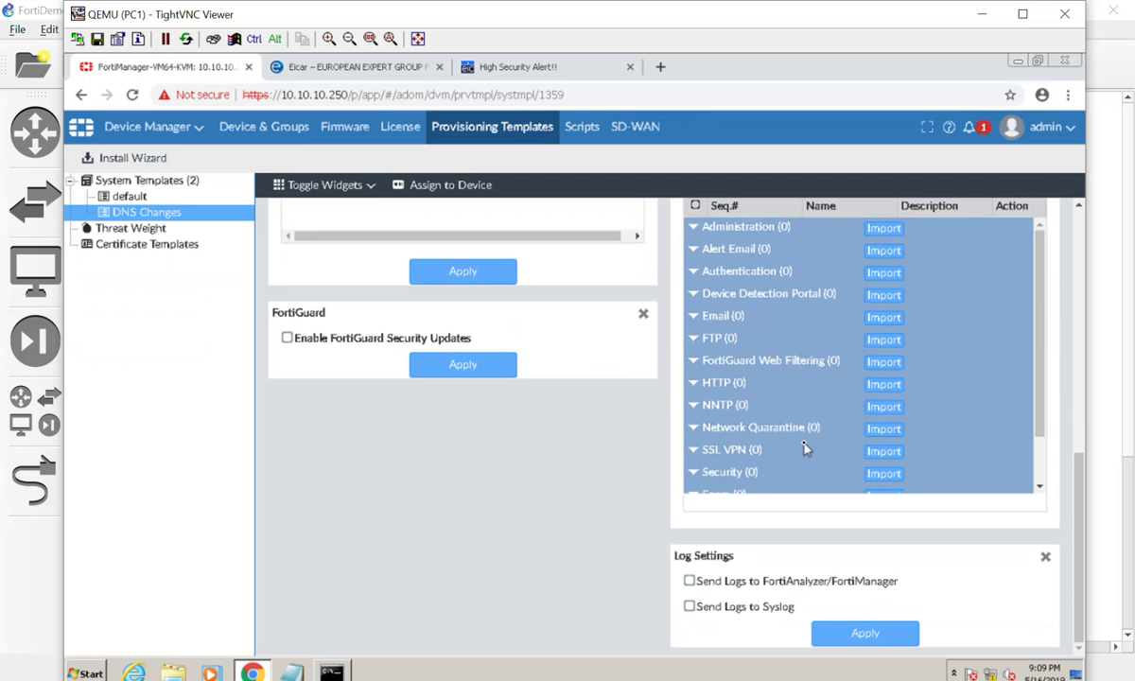
scroll(805, 448, up, 1)
click(372, 187)
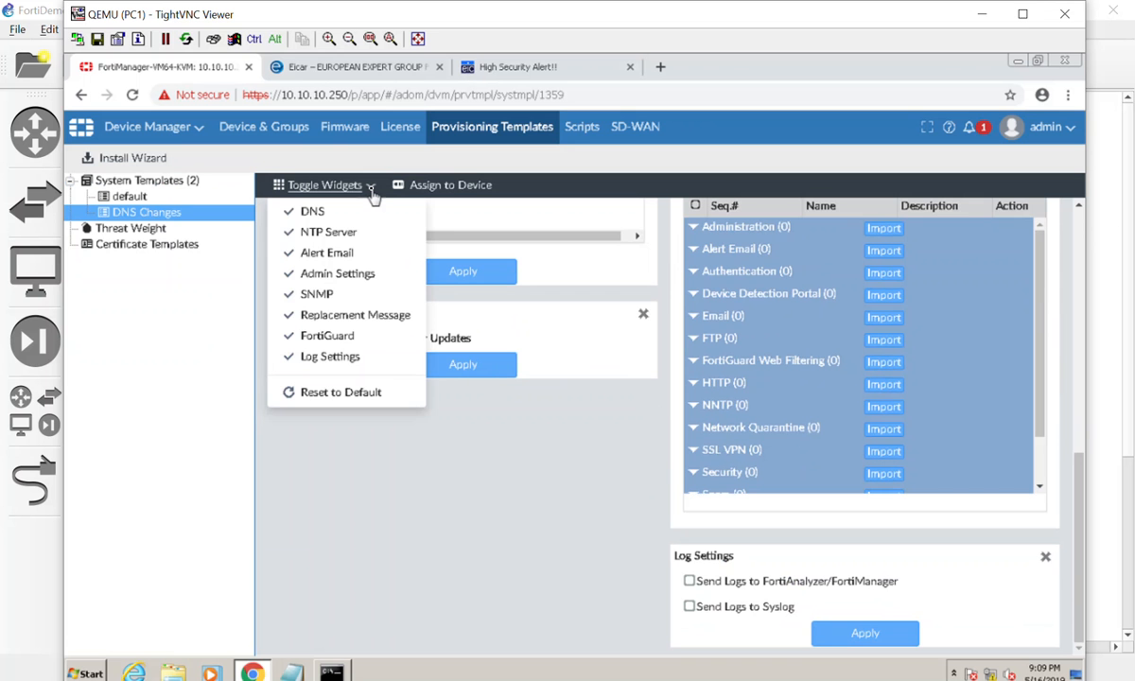
click(372, 189)
click(372, 189)
click(326, 382)
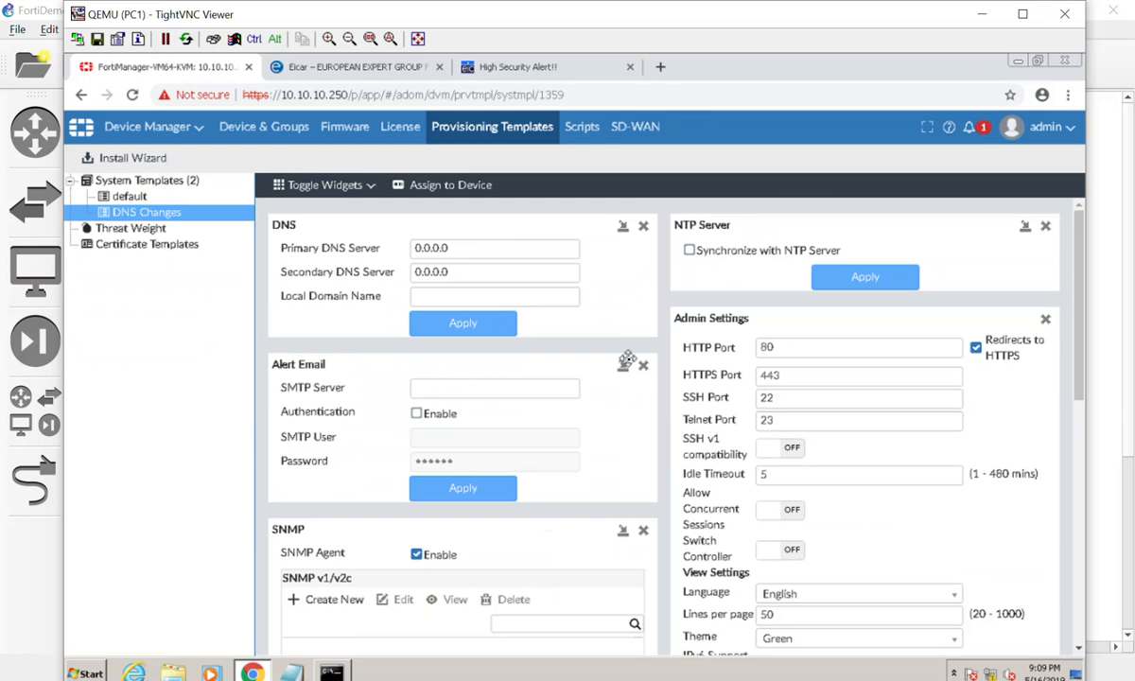
Remove the Alert Email, SNMP and FortiGuard widgets from the template.
click(643, 365)
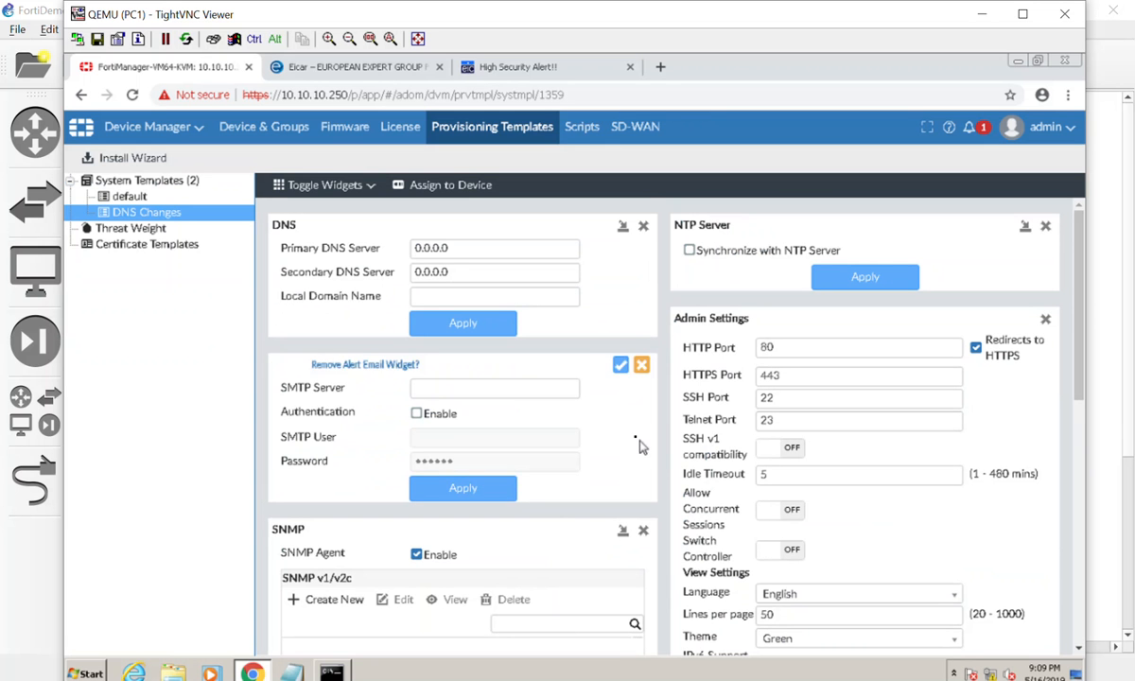
click(619, 365)
click(643, 366)
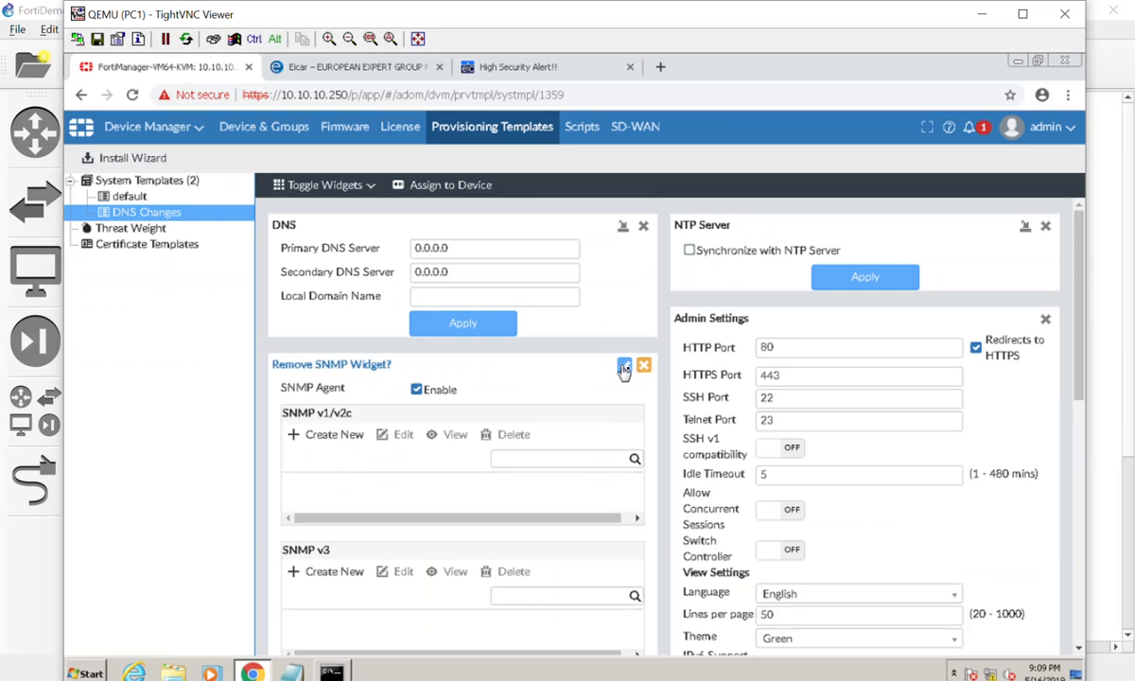
click(620, 367)
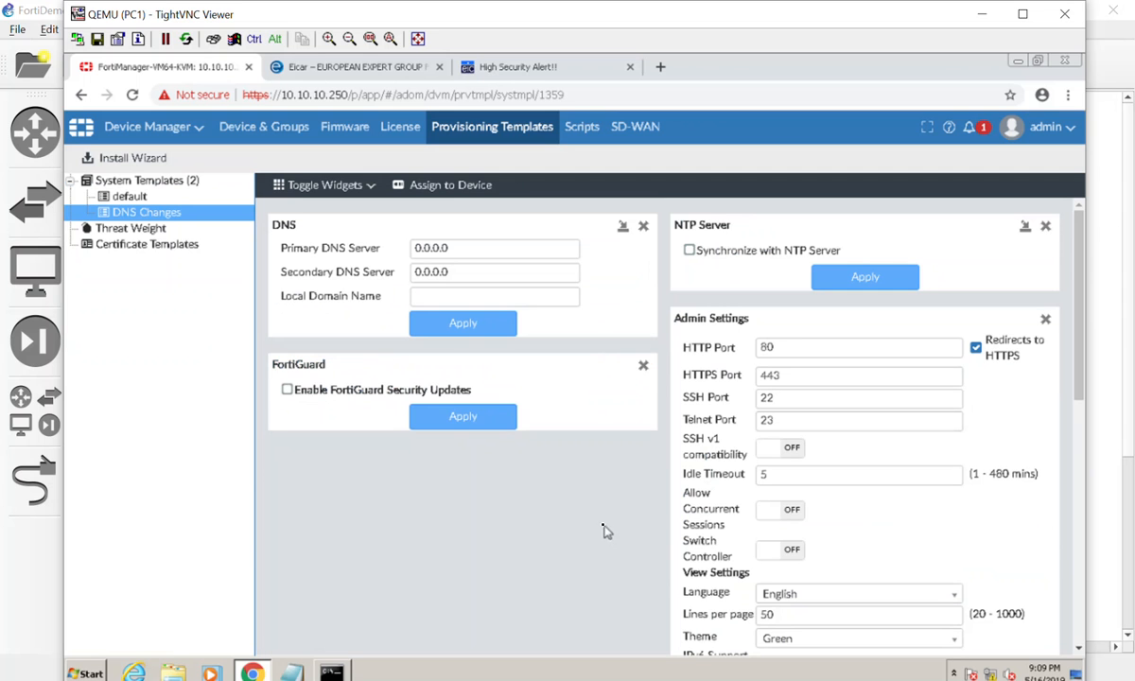
click(643, 365)
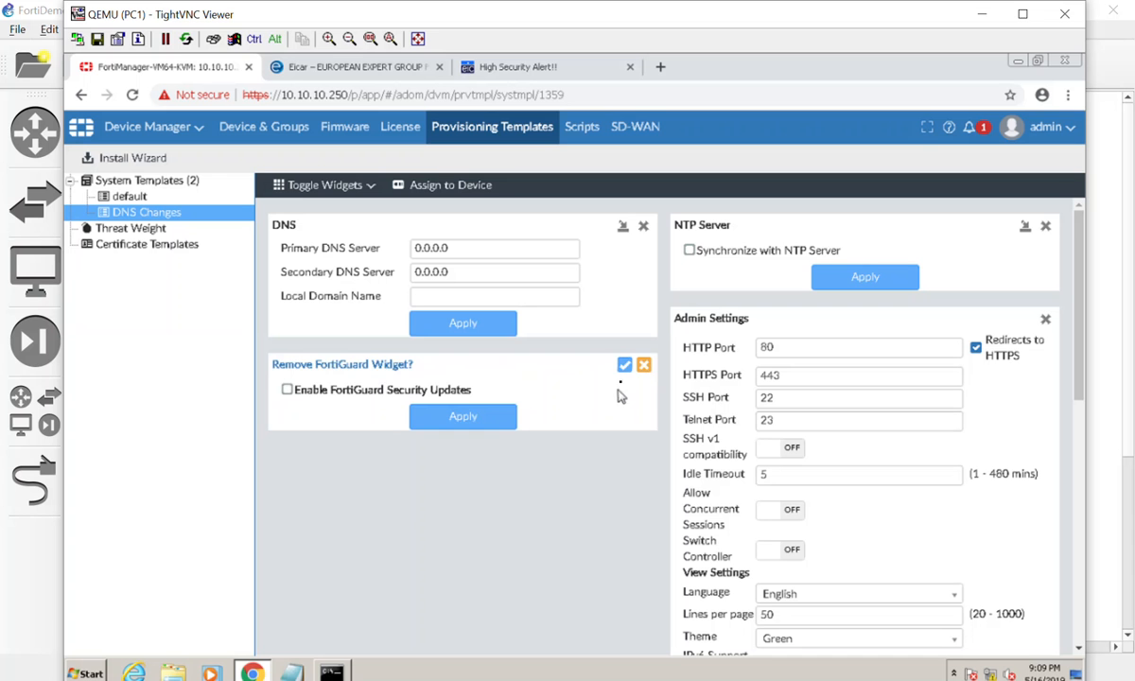
click(627, 366)
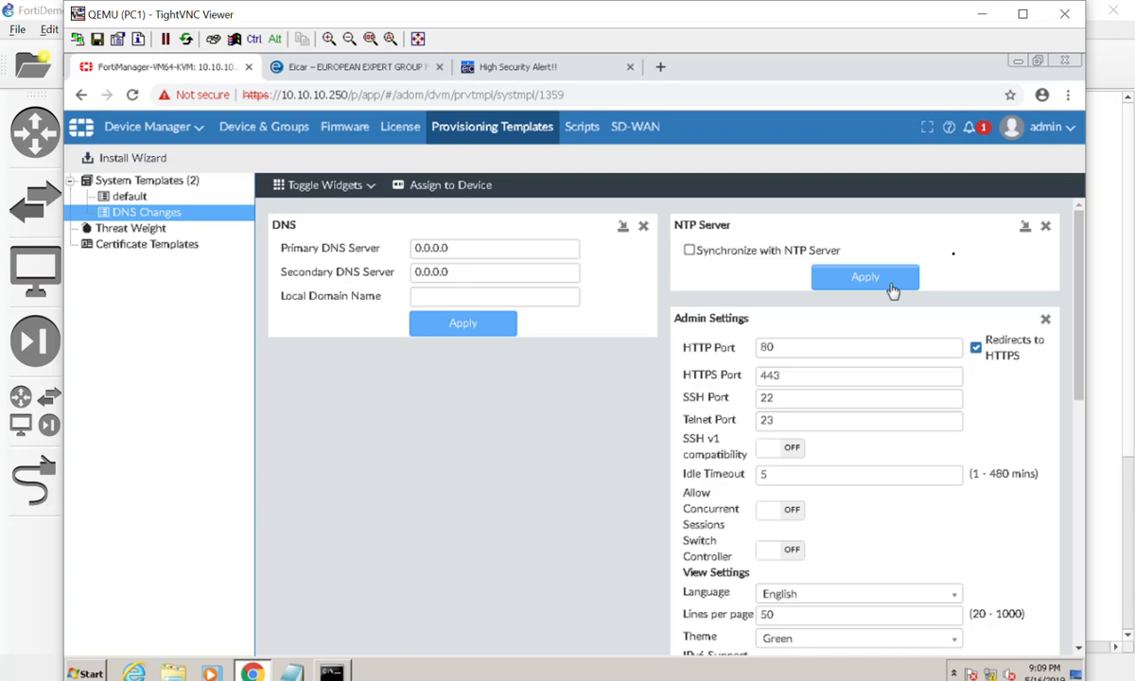
Remove the NTP Server, Admin Settings, Replacement Message and Log Settings widgets, leaving only DNS.
click(1045, 226)
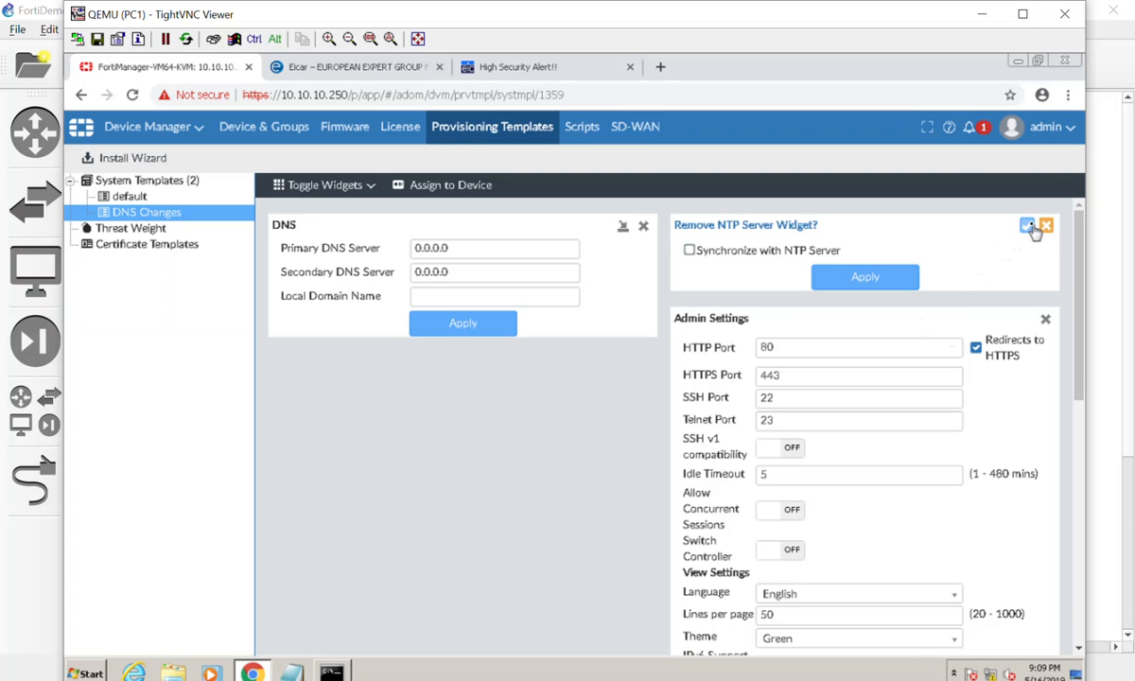
click(1028, 225)
click(1045, 226)
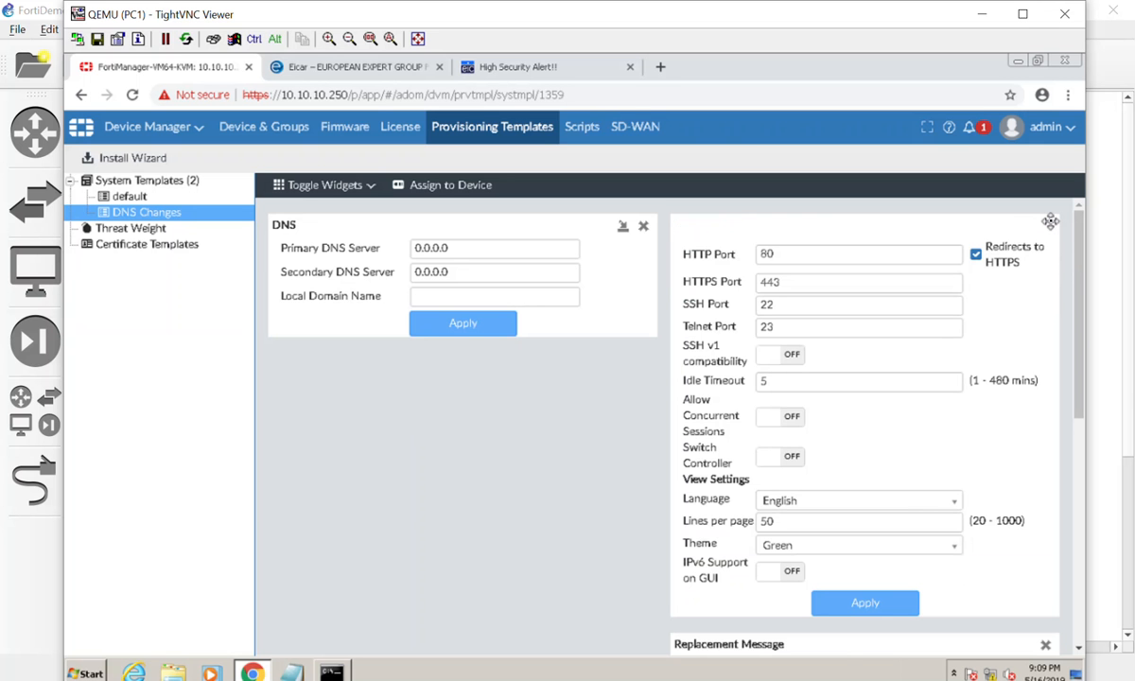
click(1032, 226)
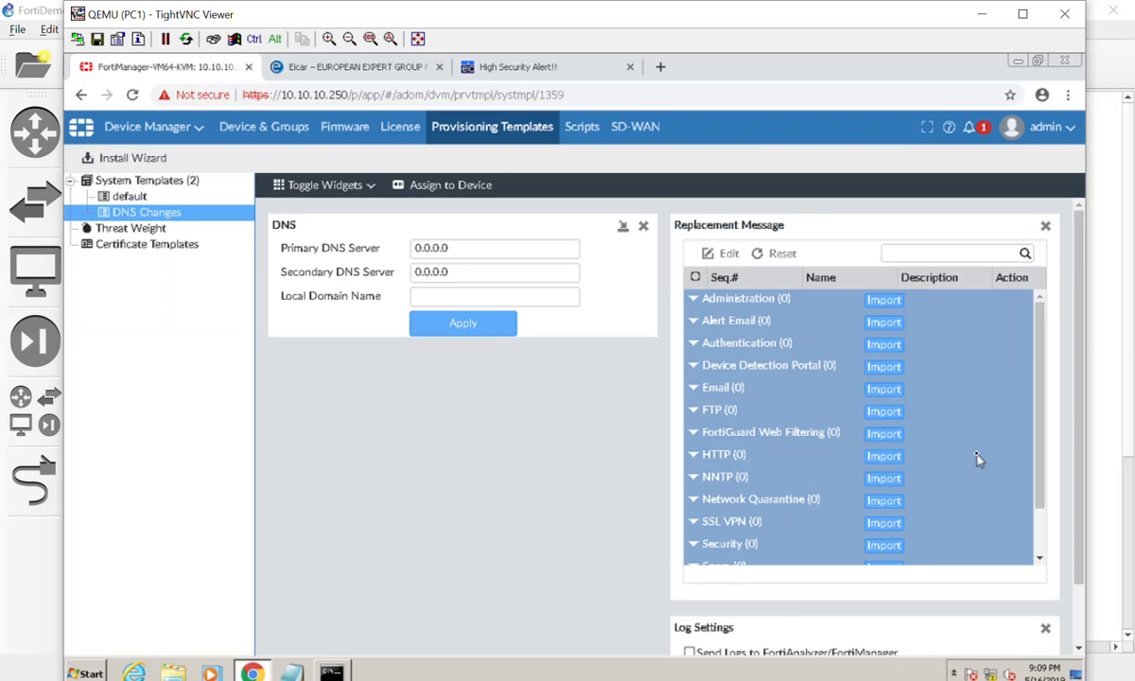
click(1045, 226)
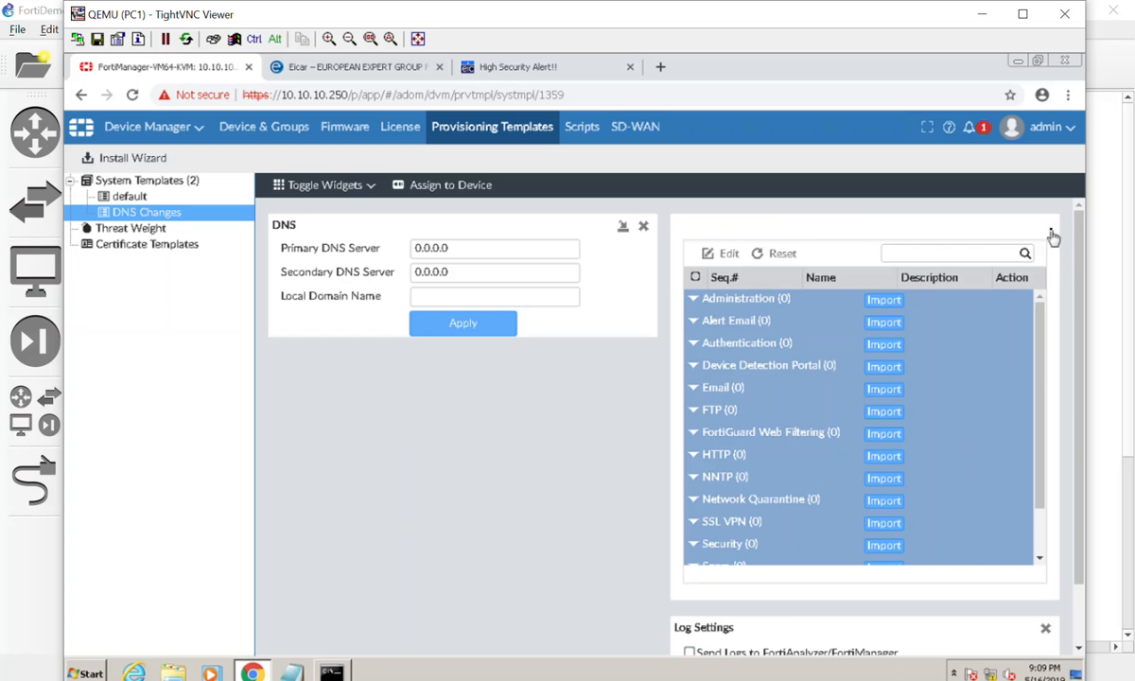
click(1026, 227)
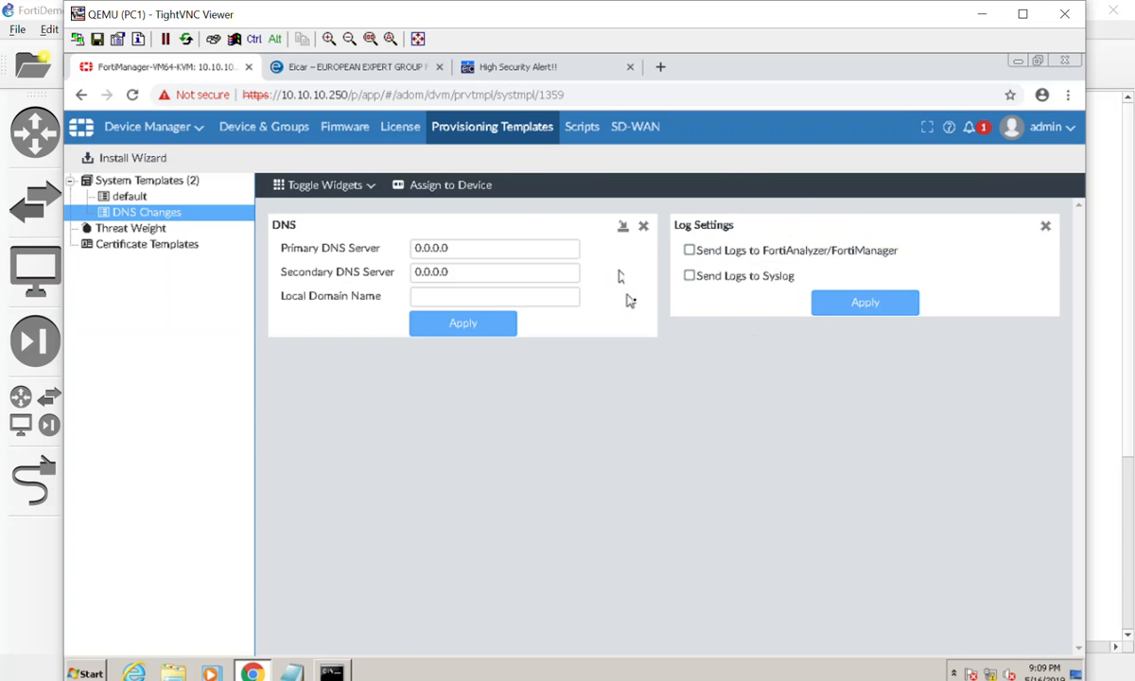
click(1045, 225)
click(1026, 225)
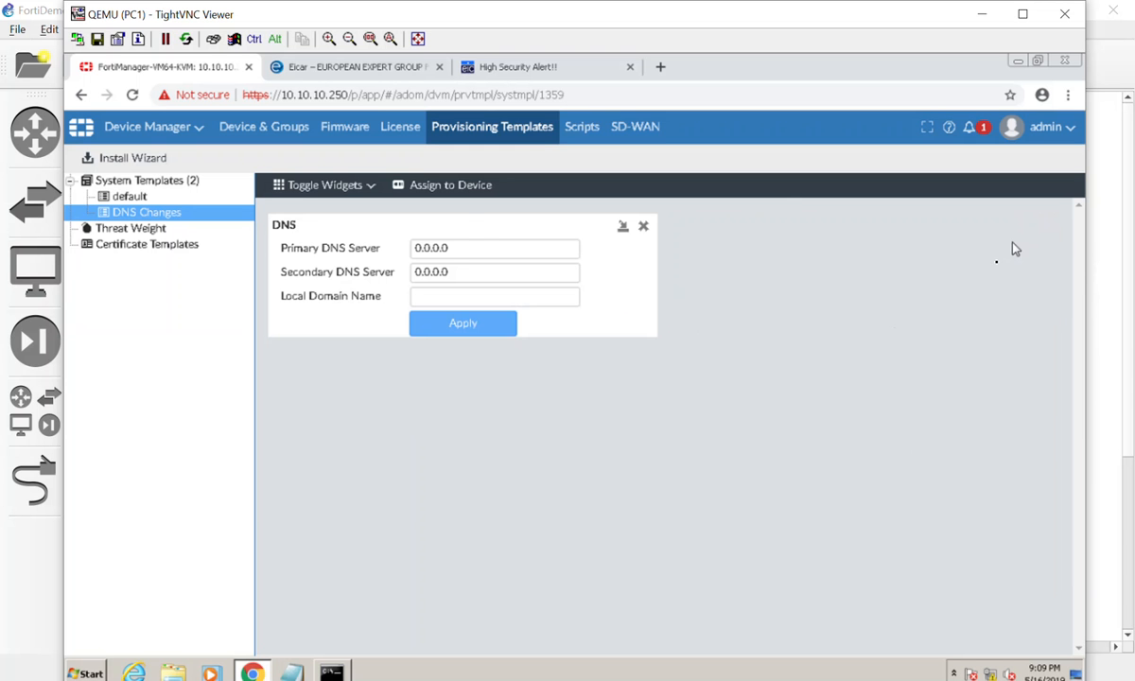
Set the template's primary DNS server to 1.1.1.1 and secondary DNS server to 9.9.9.9, and apply.
double_click(486, 246)
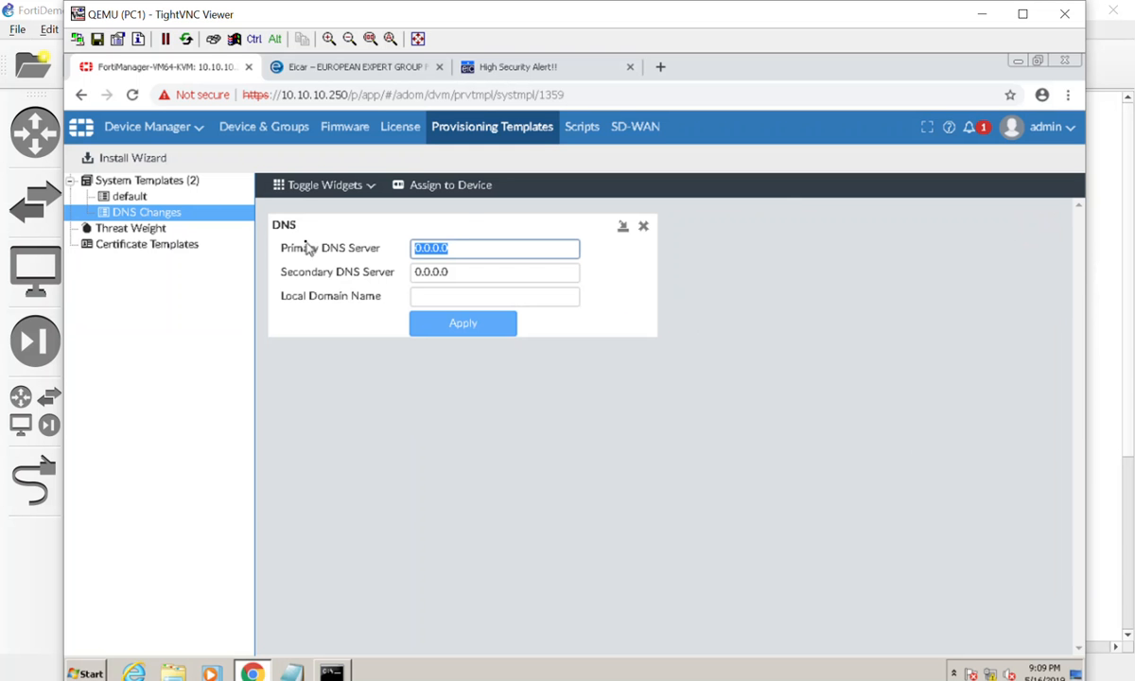
text(1.1.1.1)
double_click(440, 274)
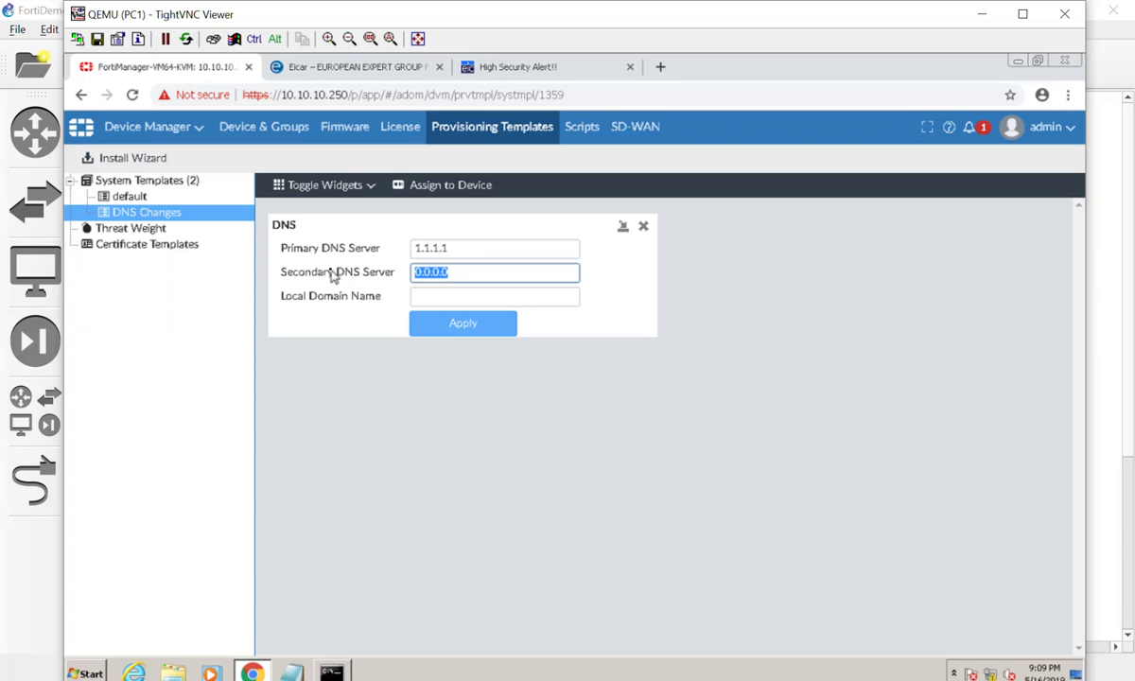
text(9.9.9.9)
click(419, 323)
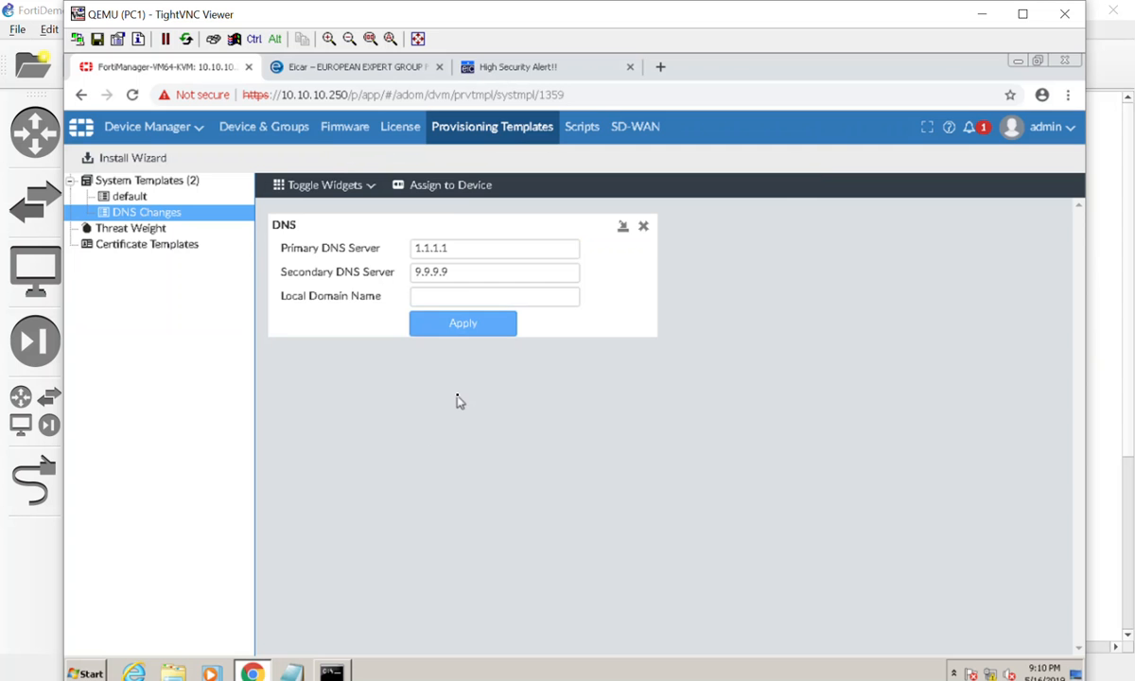
Assign the DNS Changes template to both Local-FortiGate and Remote-FortiGate.
click(445, 184)
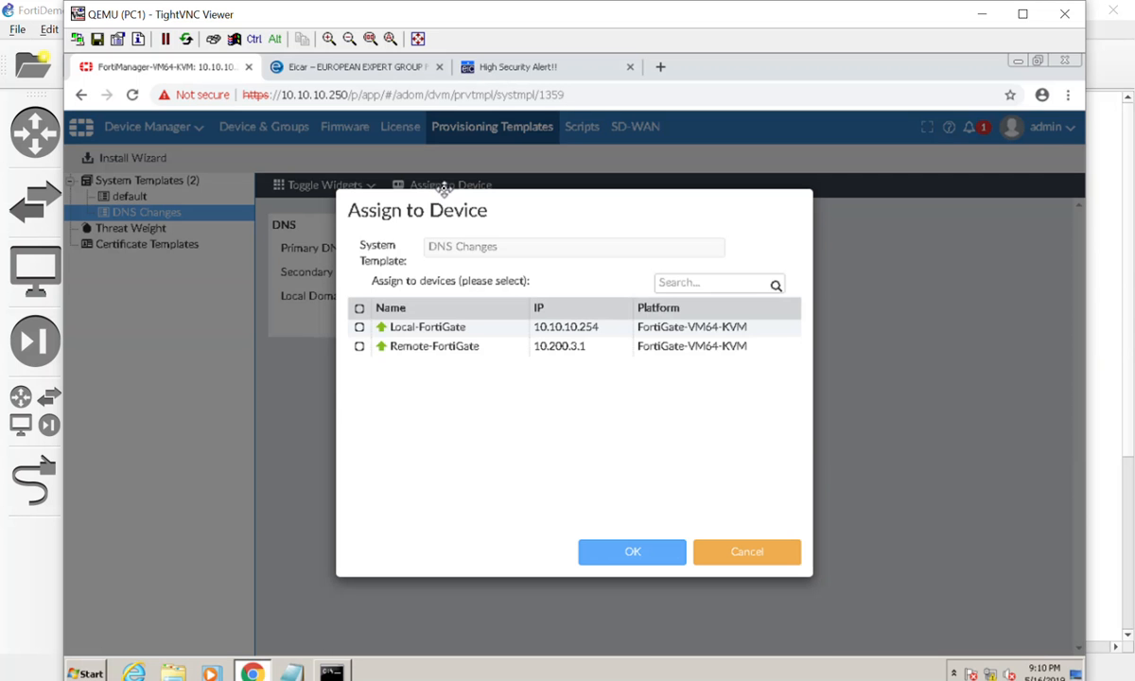
click(359, 307)
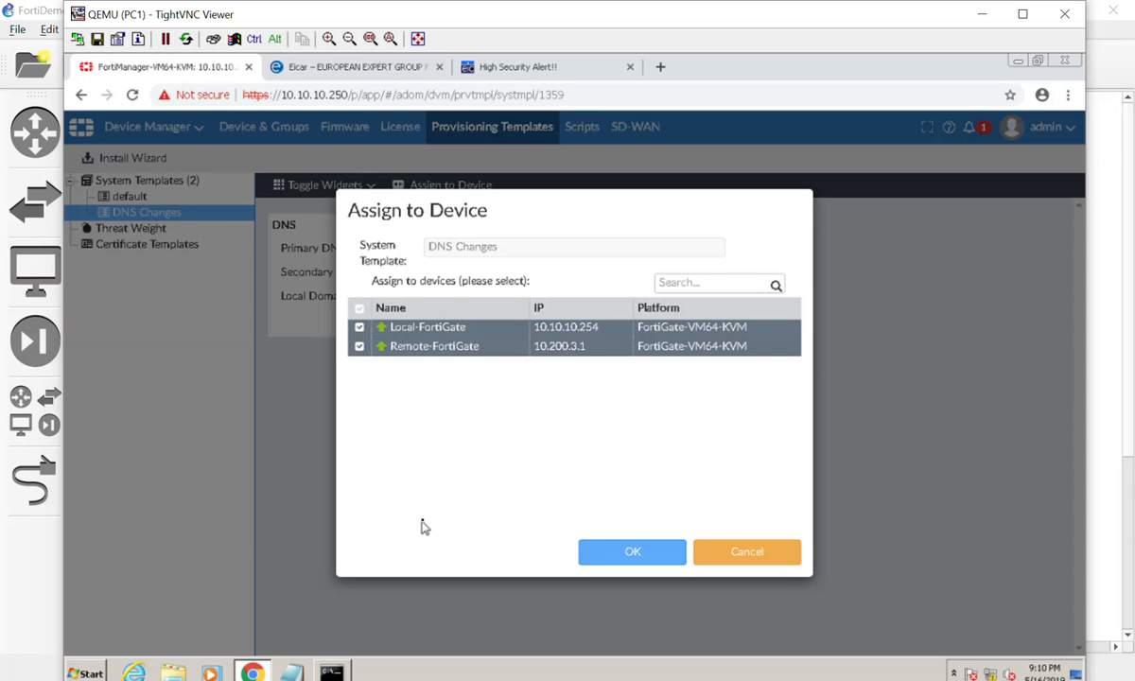
click(599, 549)
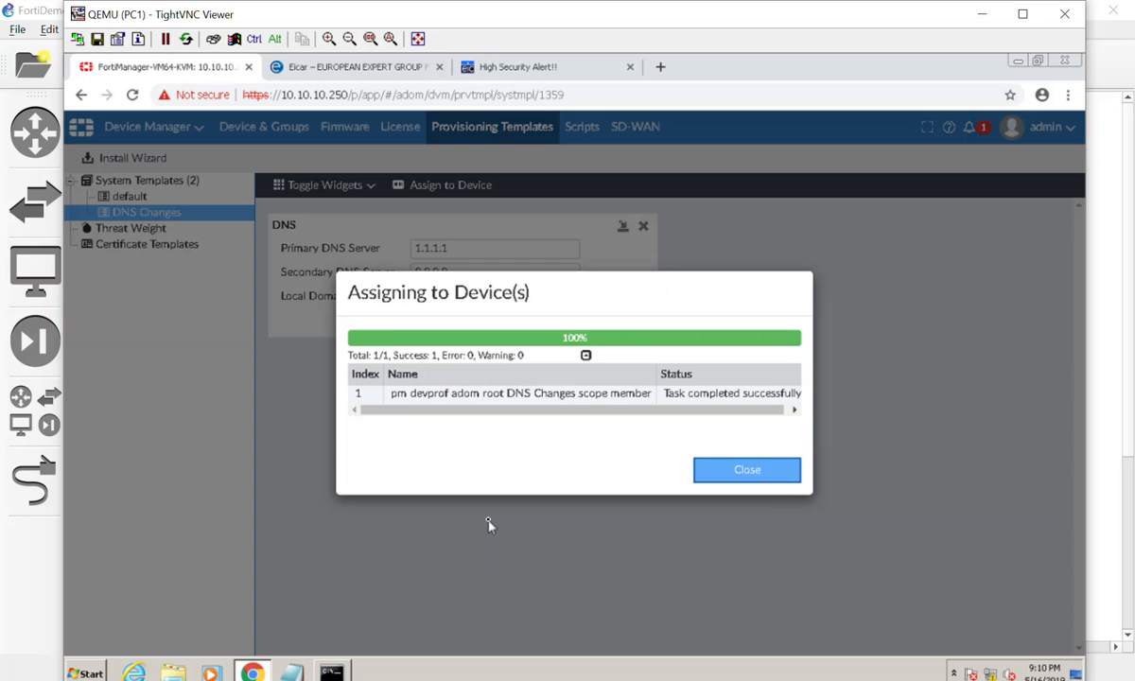
click(781, 476)
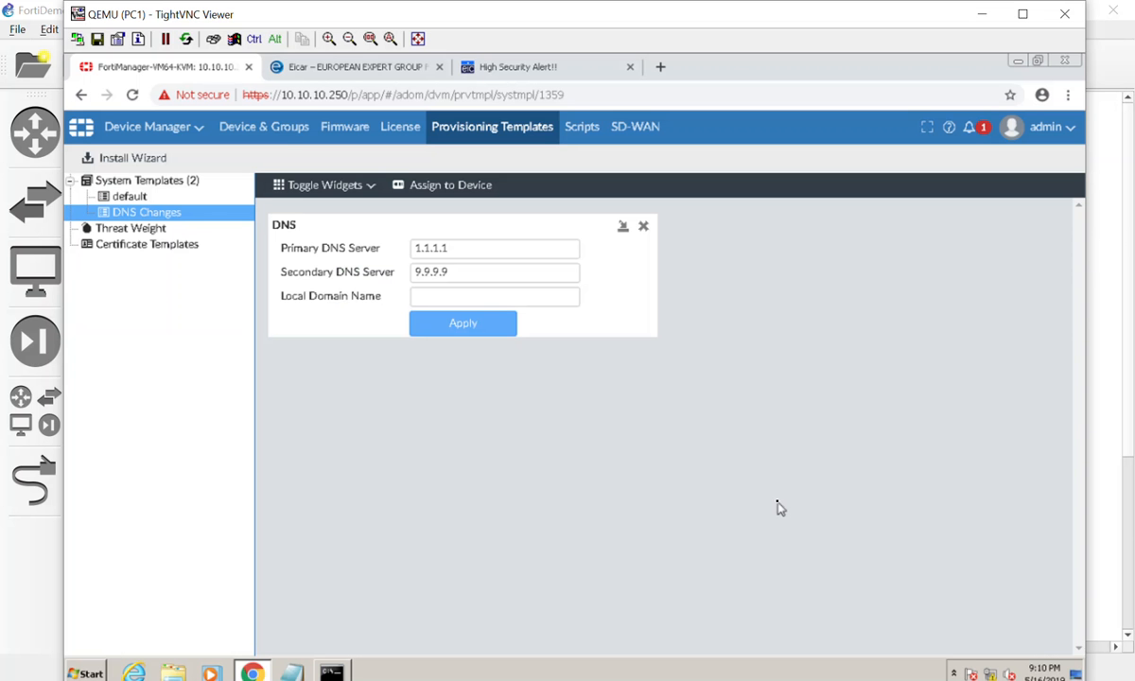
Open Remote-FortiGate from the managed device list and customize its display options to include the DNS menu.
click(279, 137)
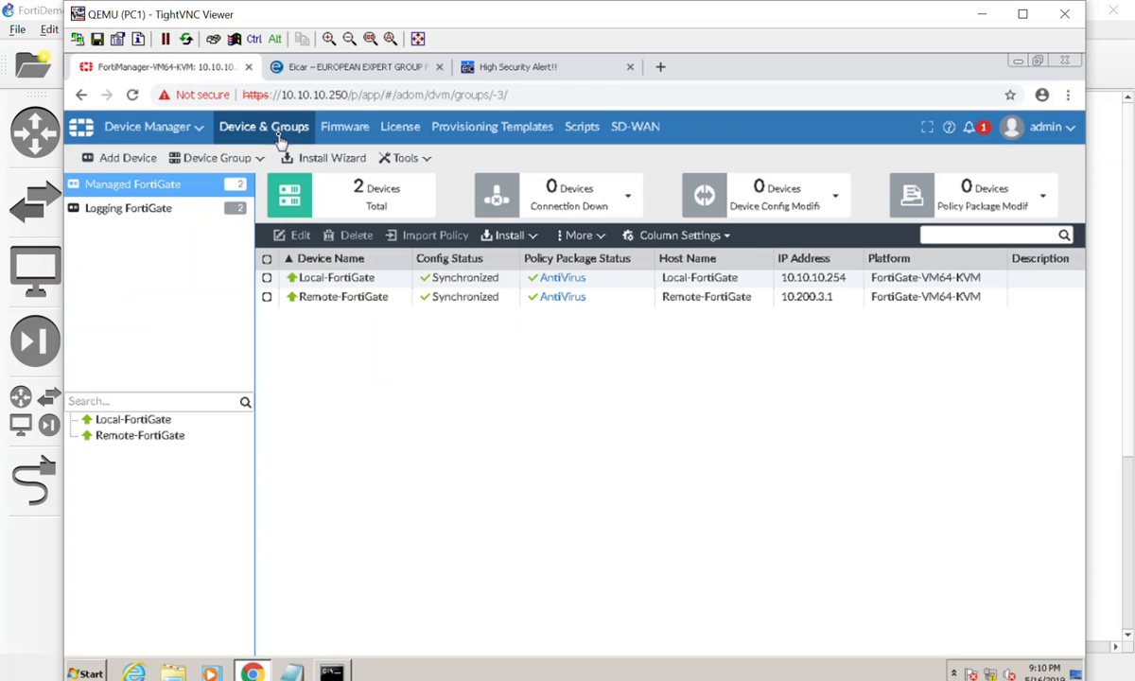
click(409, 297)
click(437, 280)
click(438, 297)
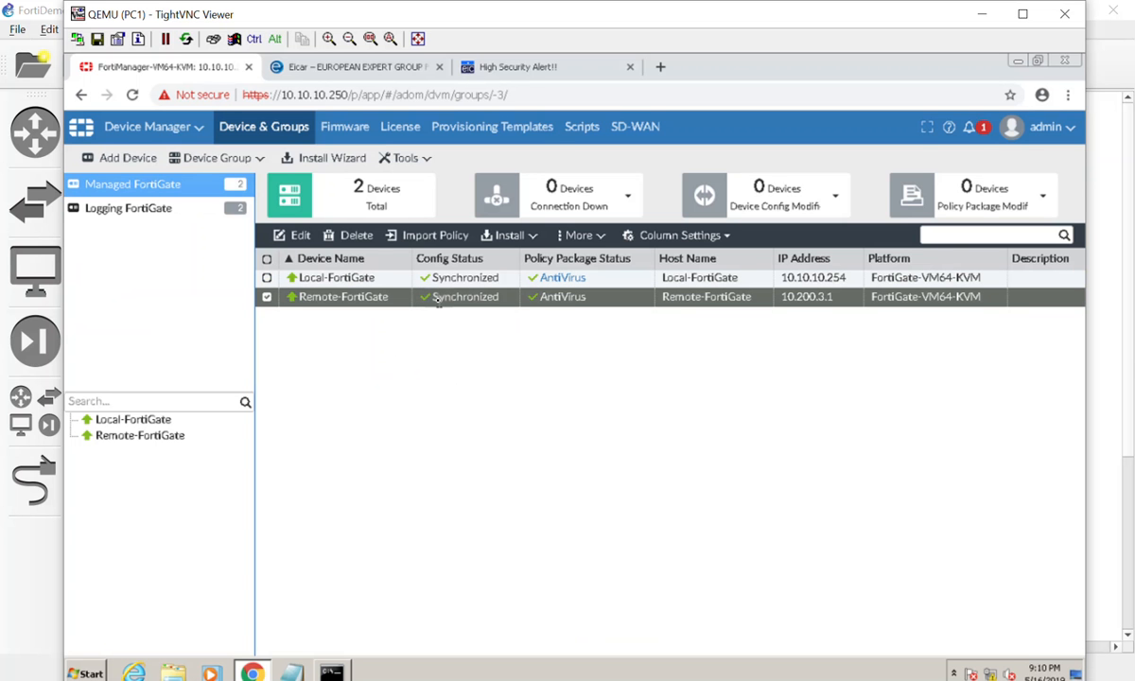
right_click(427, 299)
double_click(428, 301)
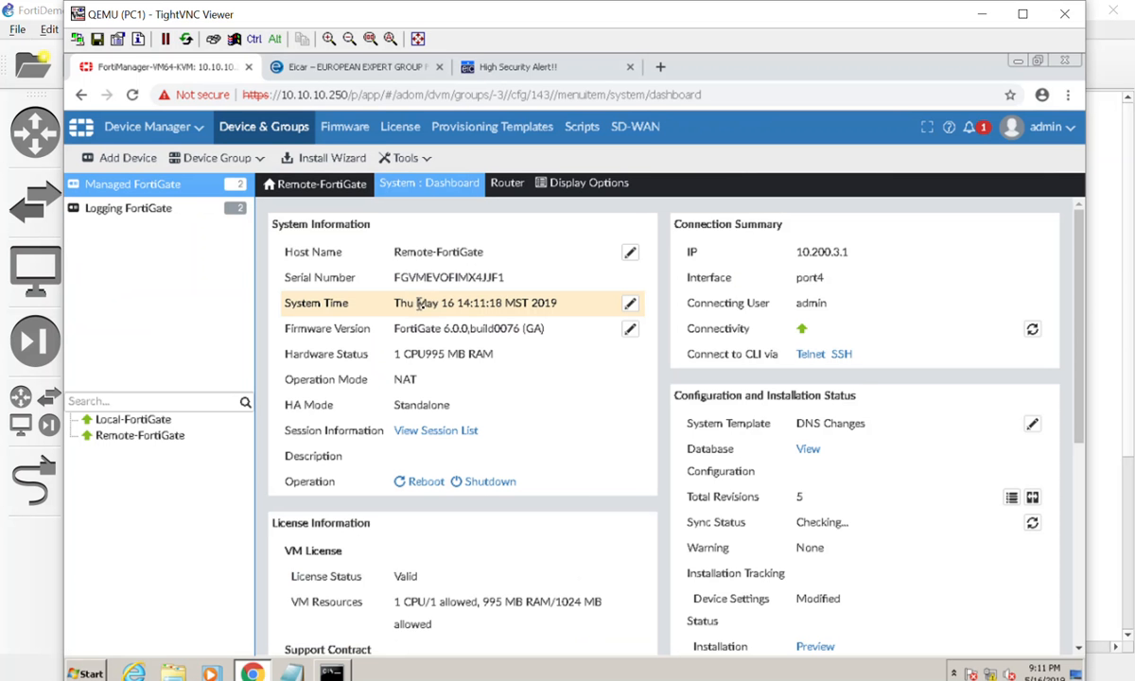
click(428, 187)
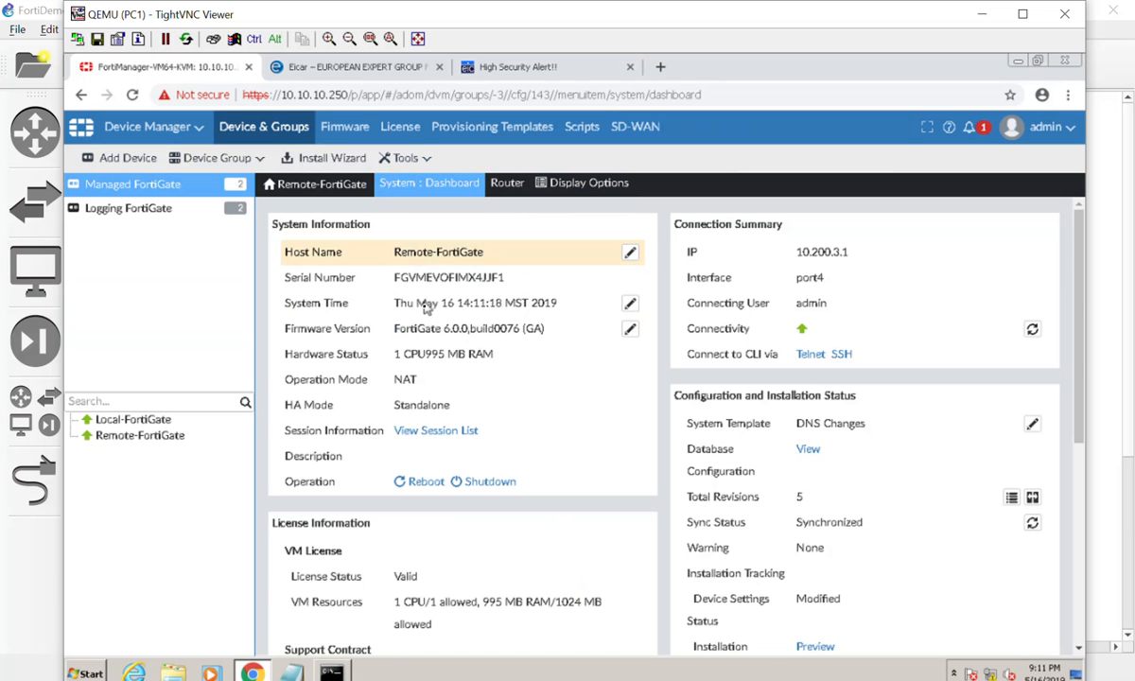
click(575, 191)
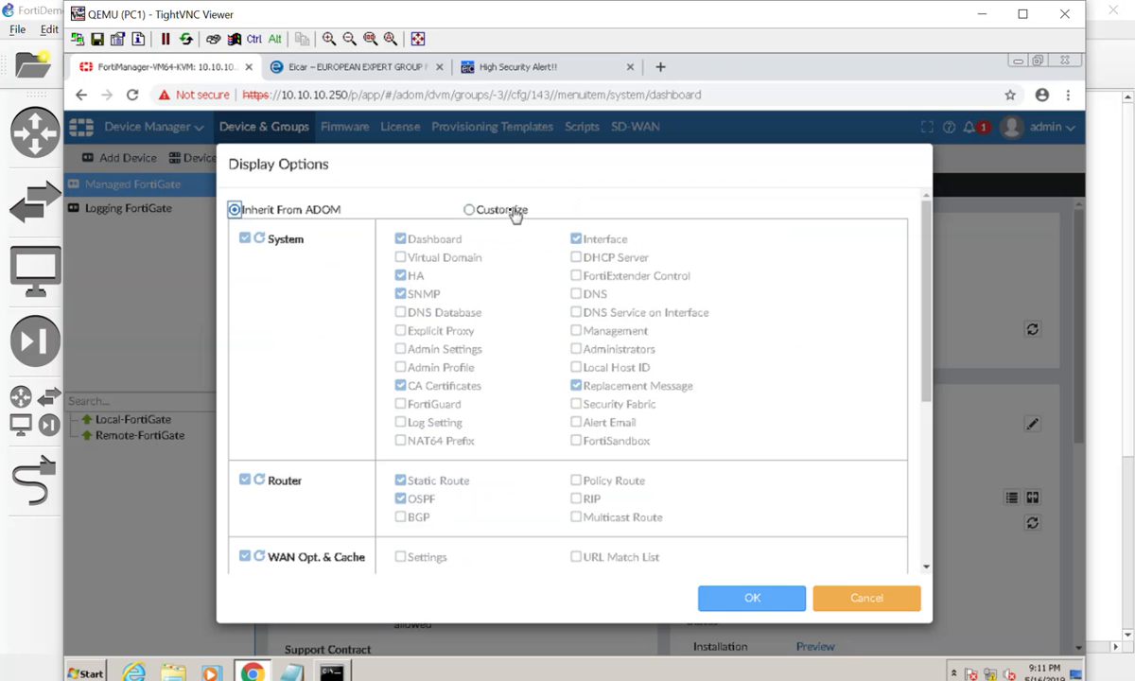
click(480, 209)
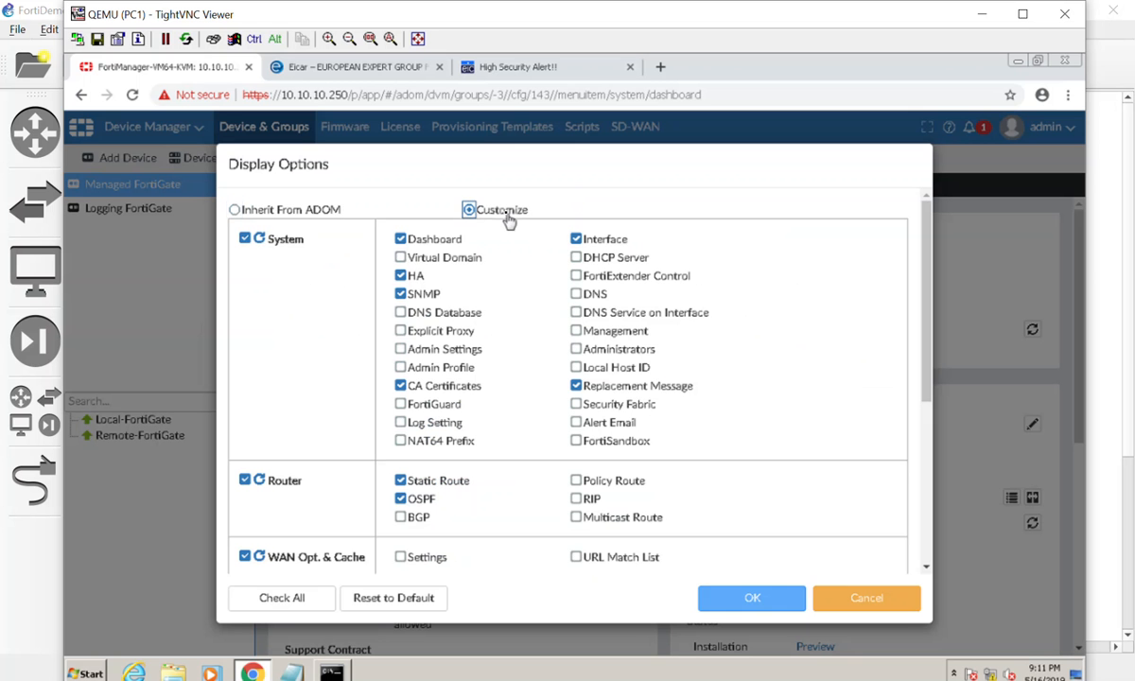
click(576, 293)
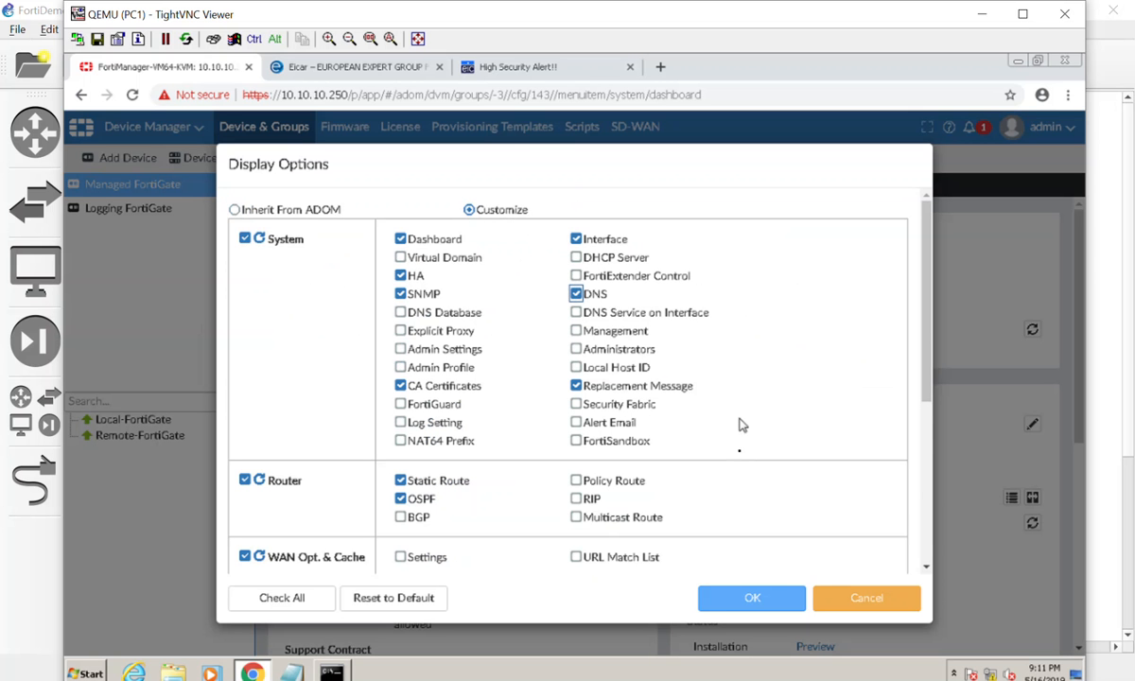
click(730, 598)
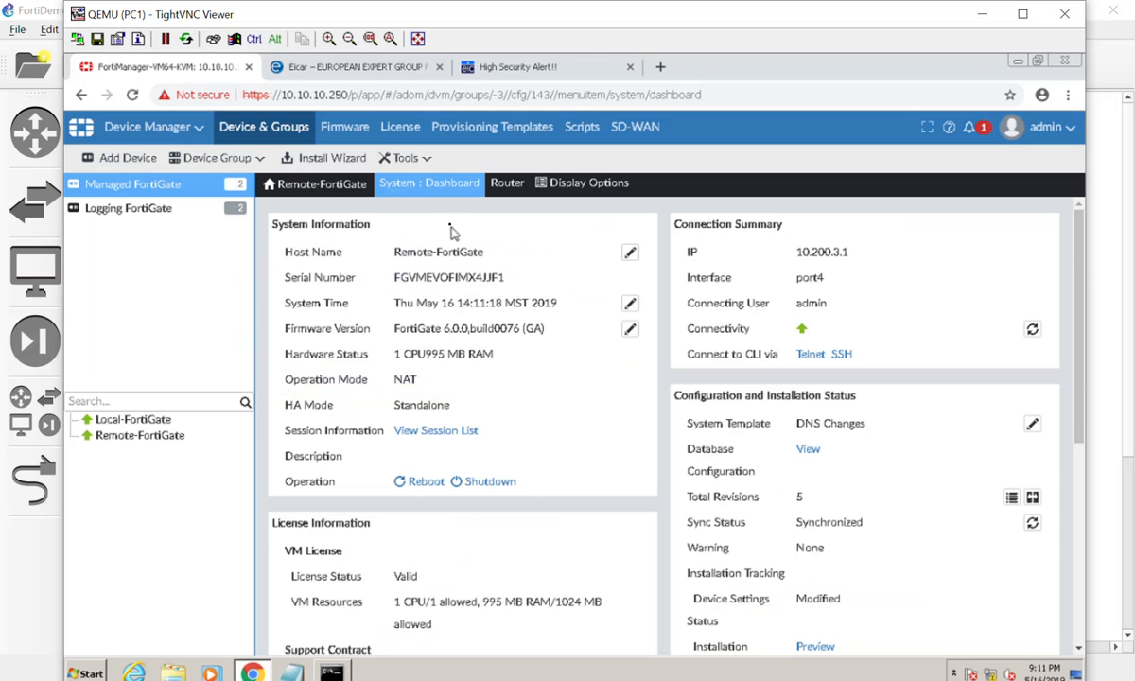
Review Remote-FortiGate's System DNS settings and return to the managed FortiGate list.
click(412, 185)
click(425, 293)
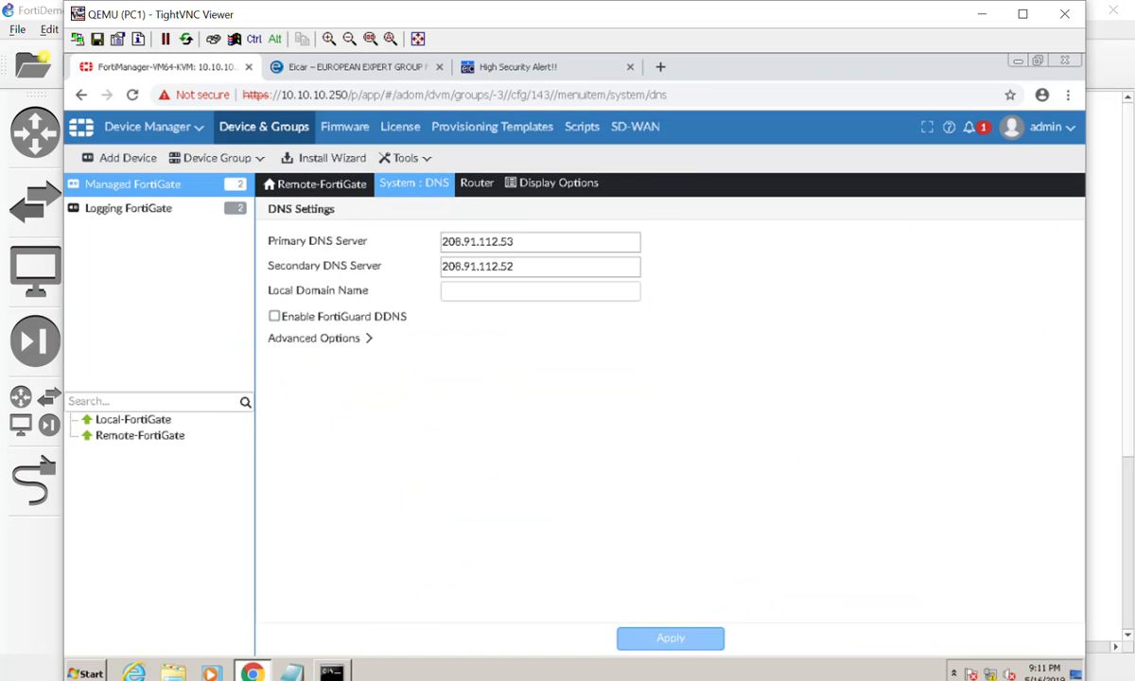
click(714, 643)
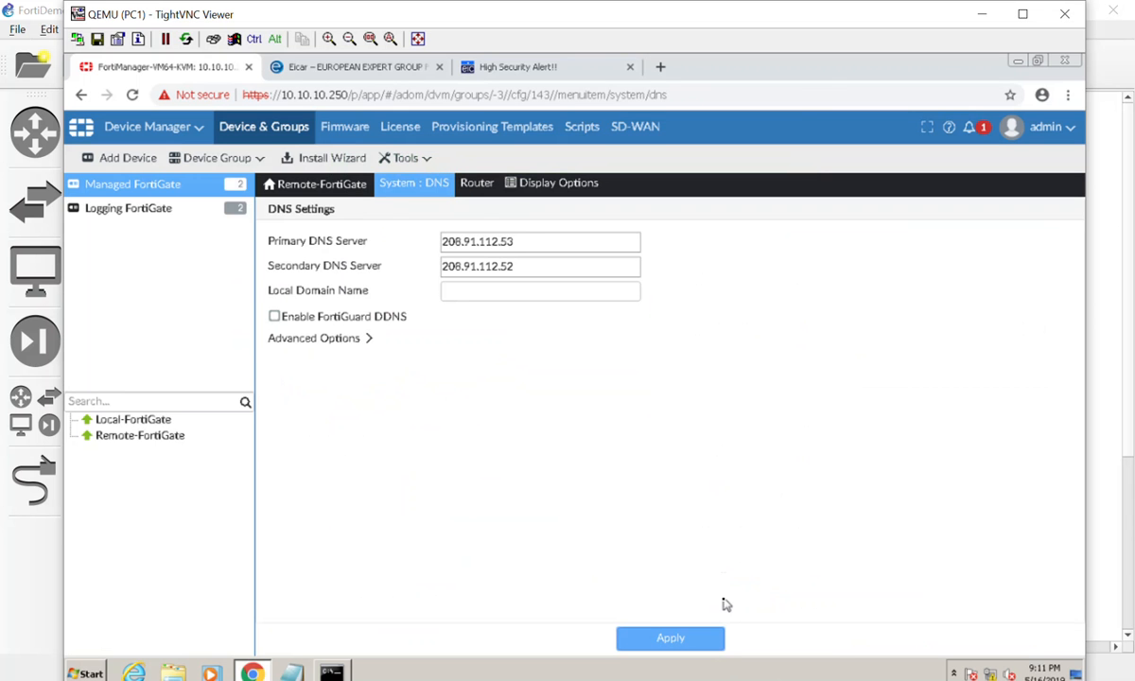
click(121, 129)
click(121, 174)
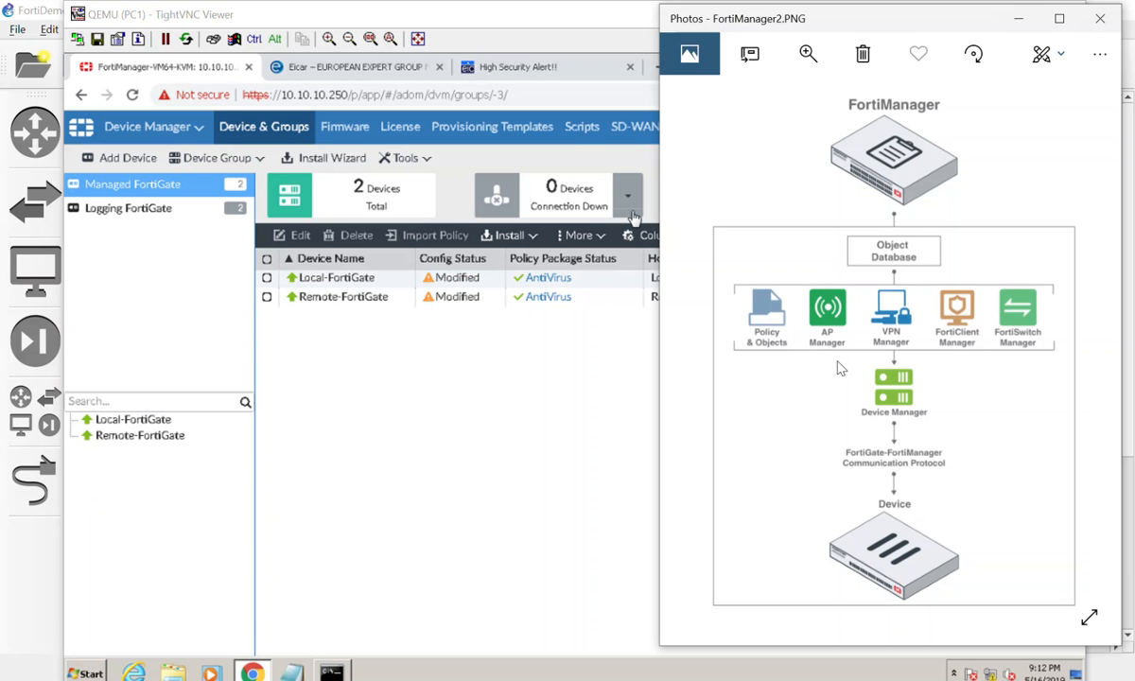
Switch to the Photos app and draw red circles around Device Manager and Device in the FortiManager diagram, plus a downward arrow.
click(1041, 54)
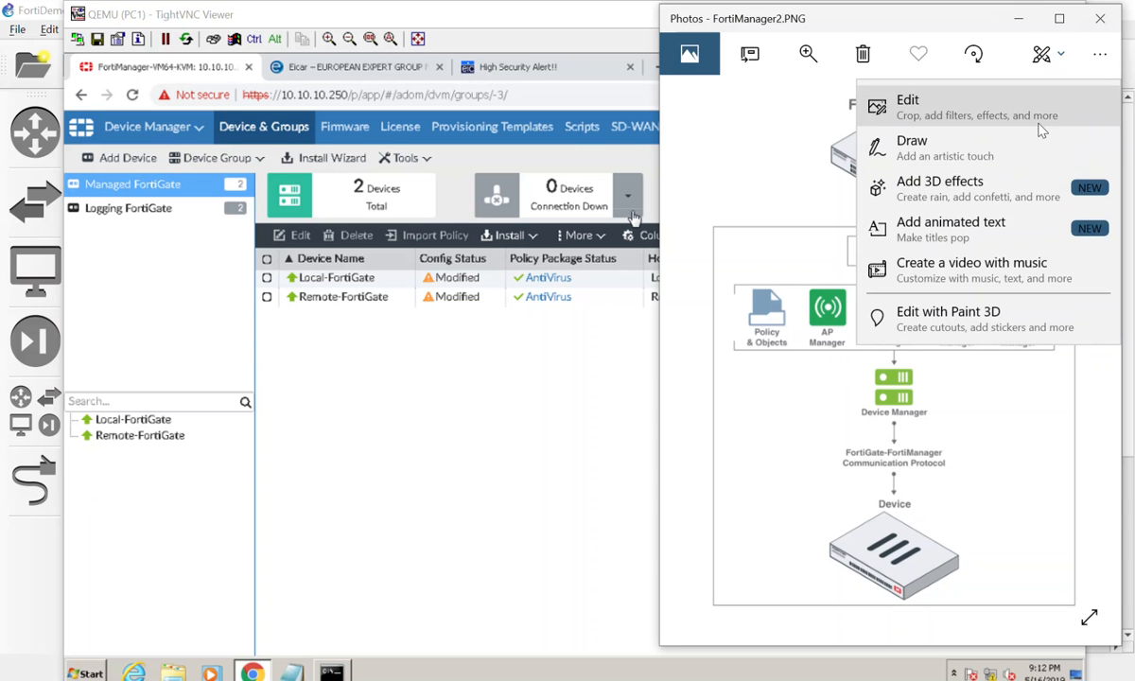
click(963, 147)
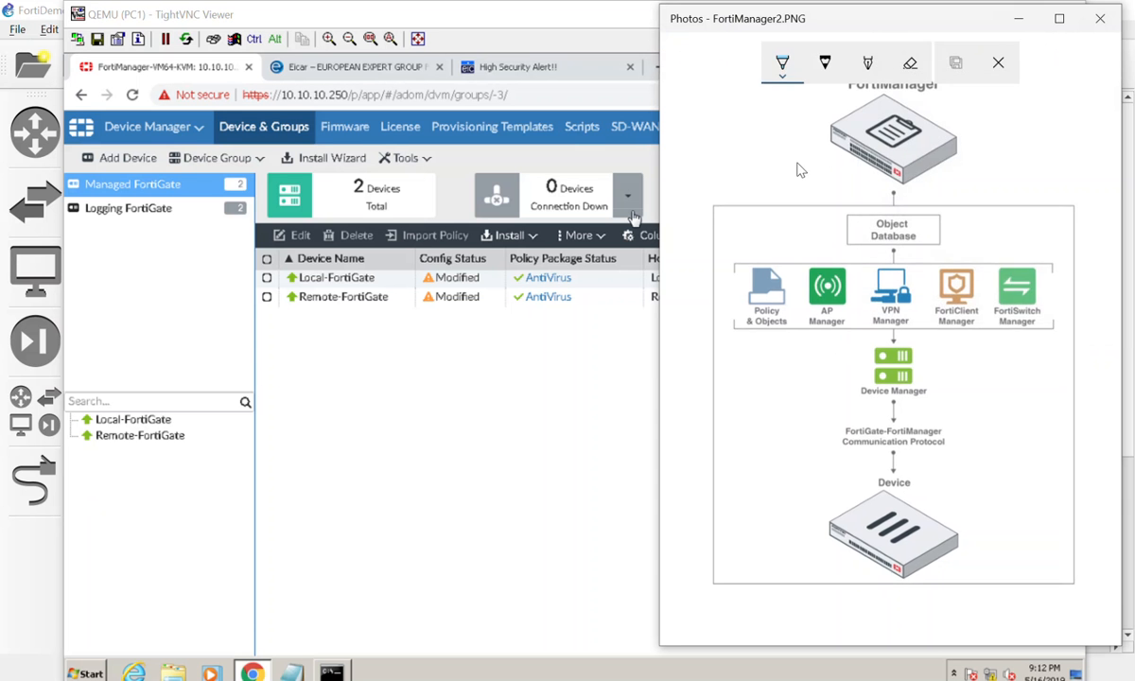
click(794, 74)
click(732, 190)
click(792, 233)
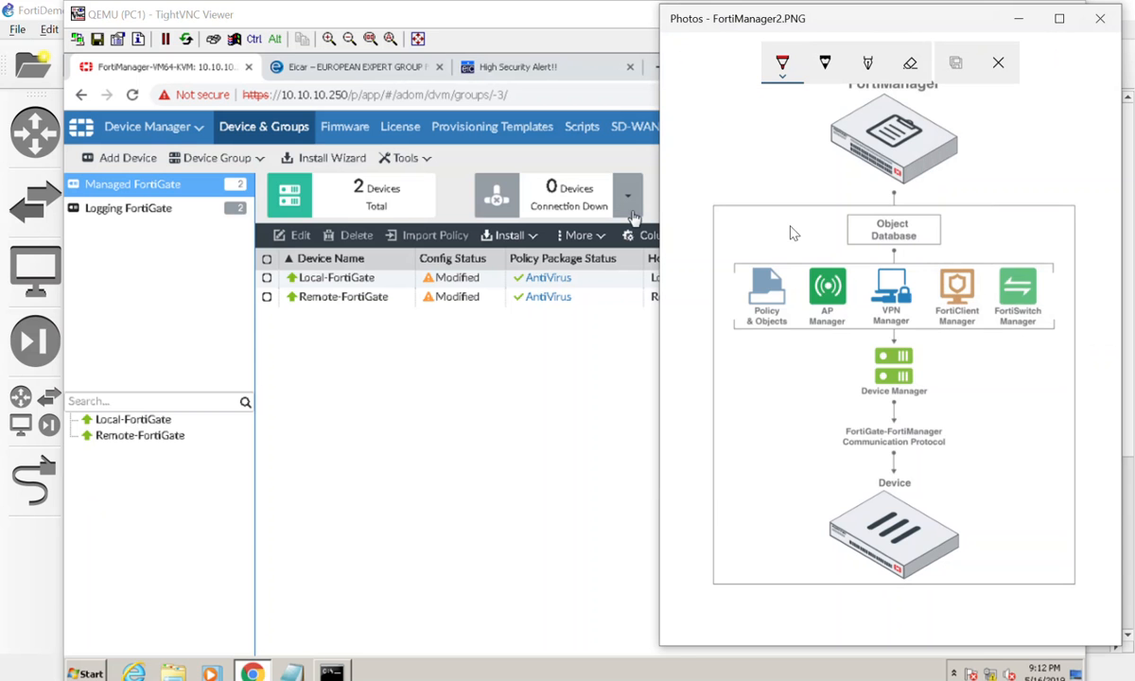
mouse_move(879, 343)
mouse_down()
mouse_move(827, 376)
mouse_move(962, 397)
mouse_move(856, 336)
mouse_up()
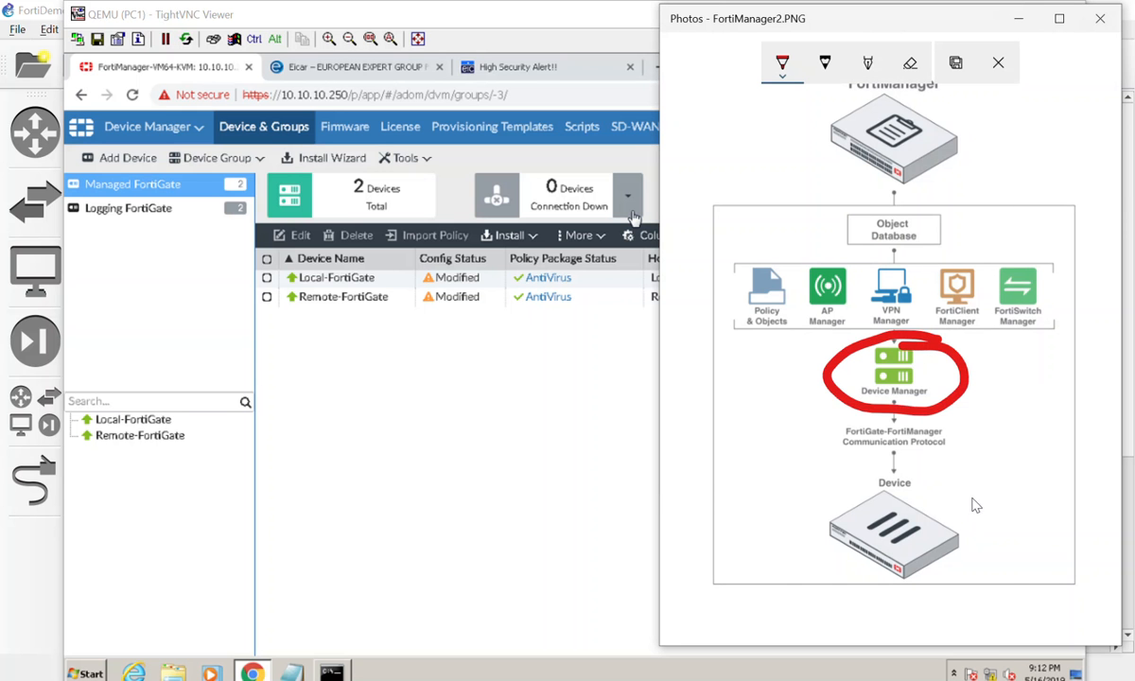
mouse_move(953, 499)
mouse_down()
mouse_move(803, 491)
mouse_move(1014, 532)
mouse_move(957, 489)
mouse_up()
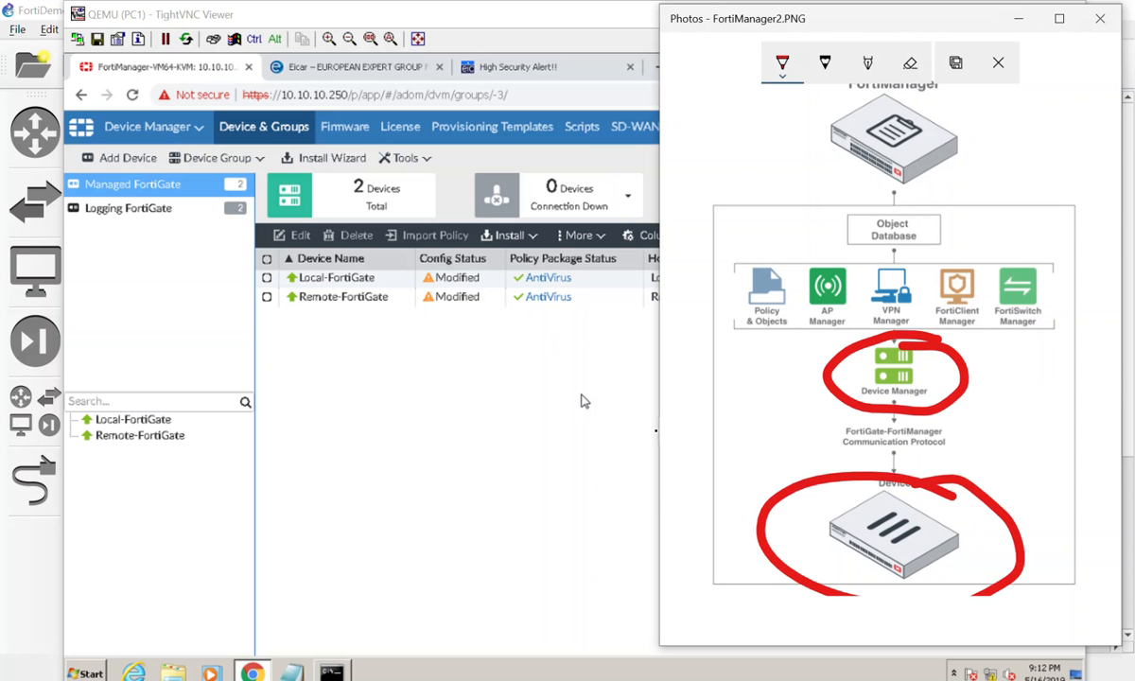
mouse_move(760, 348)
mouse_down()
mouse_move(759, 452)
mouse_move(744, 421)
mouse_move(794, 422)
mouse_up()
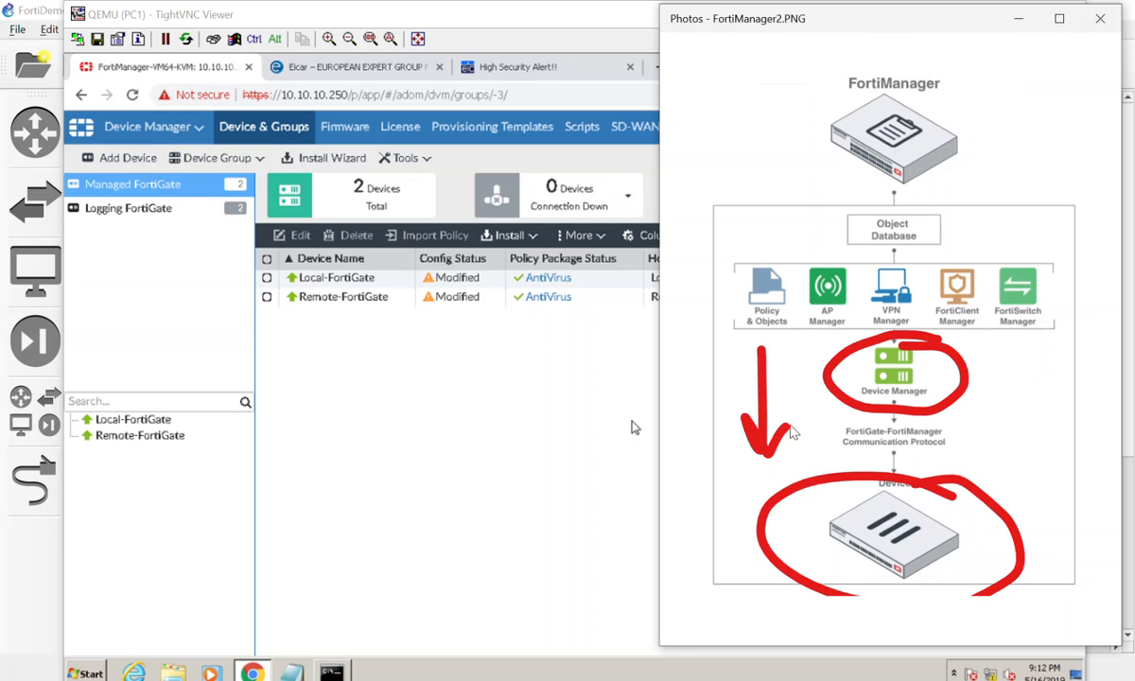
Start the Install Wizard for device settings only with the comment 'Update DNS Servers' and continue.
click(473, 417)
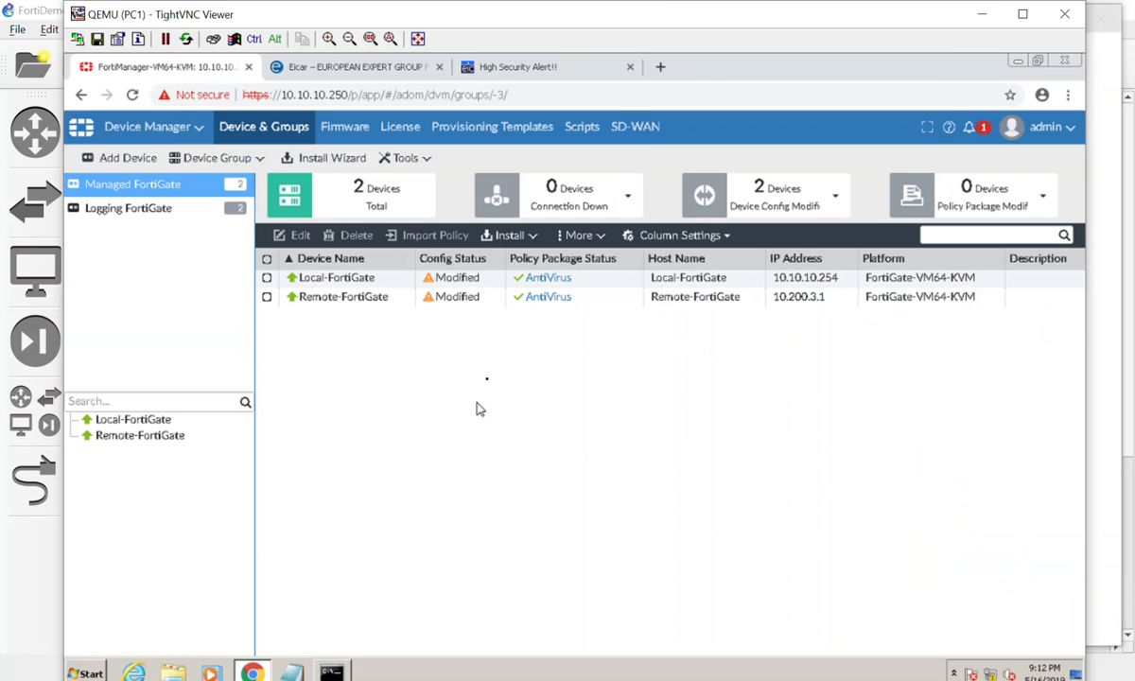
click(518, 238)
click(529, 261)
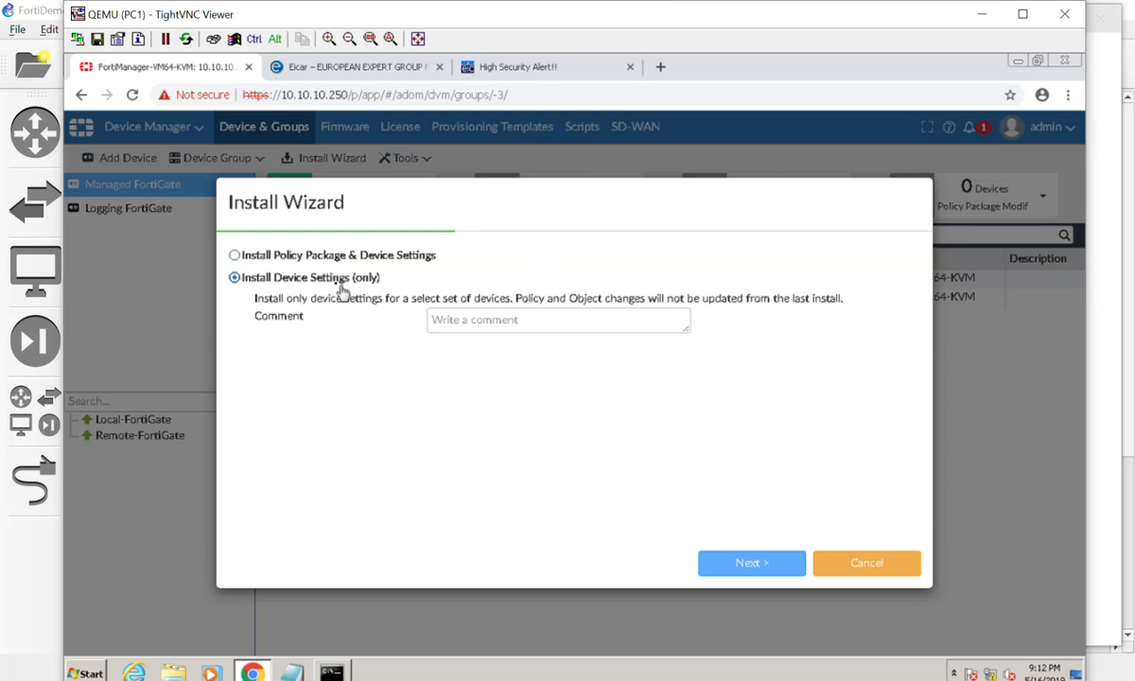
click(483, 315)
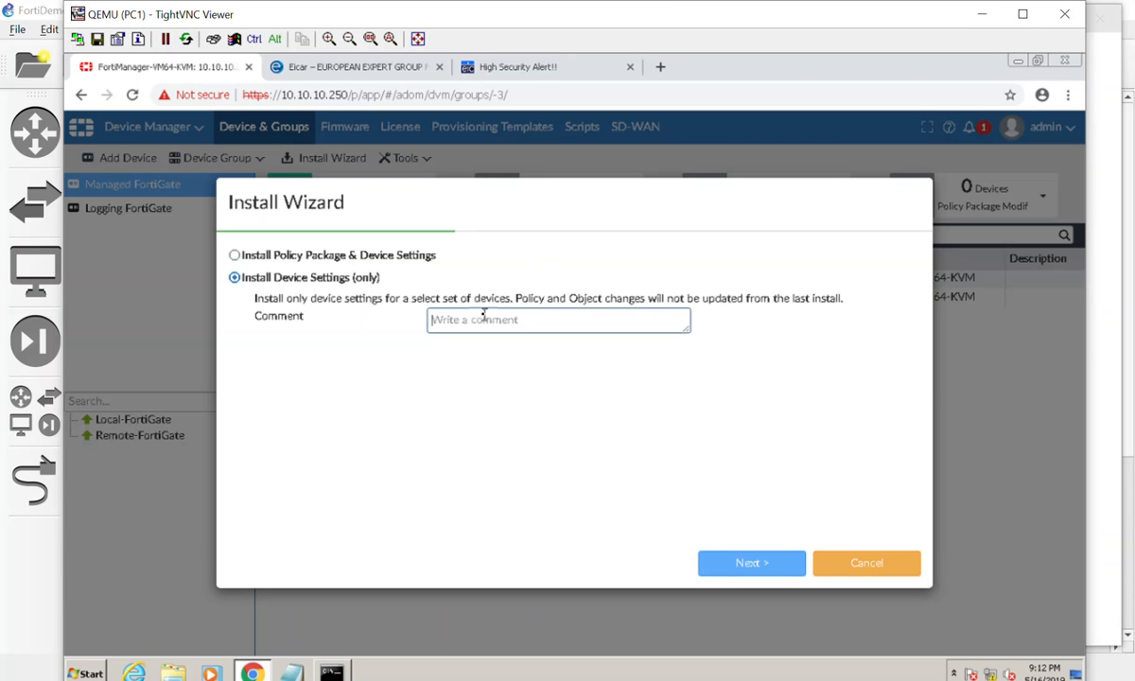
text(Update DNS Servers)
click(747, 562)
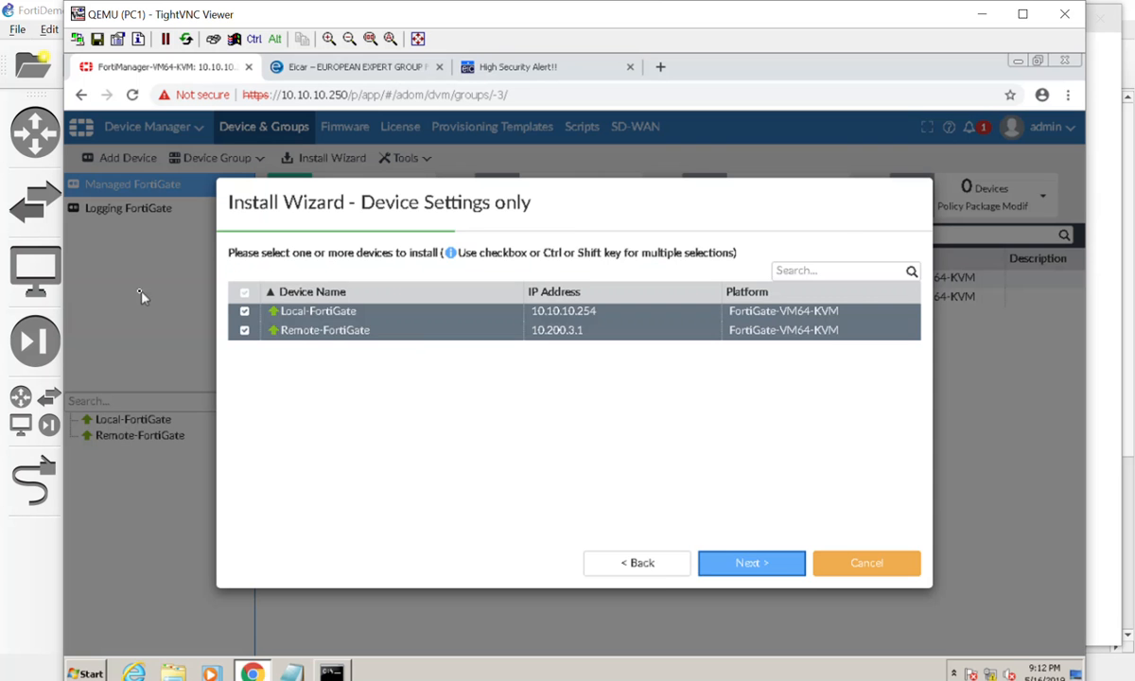
Install the device settings to both FortiGates and finish the wizard.
click(715, 564)
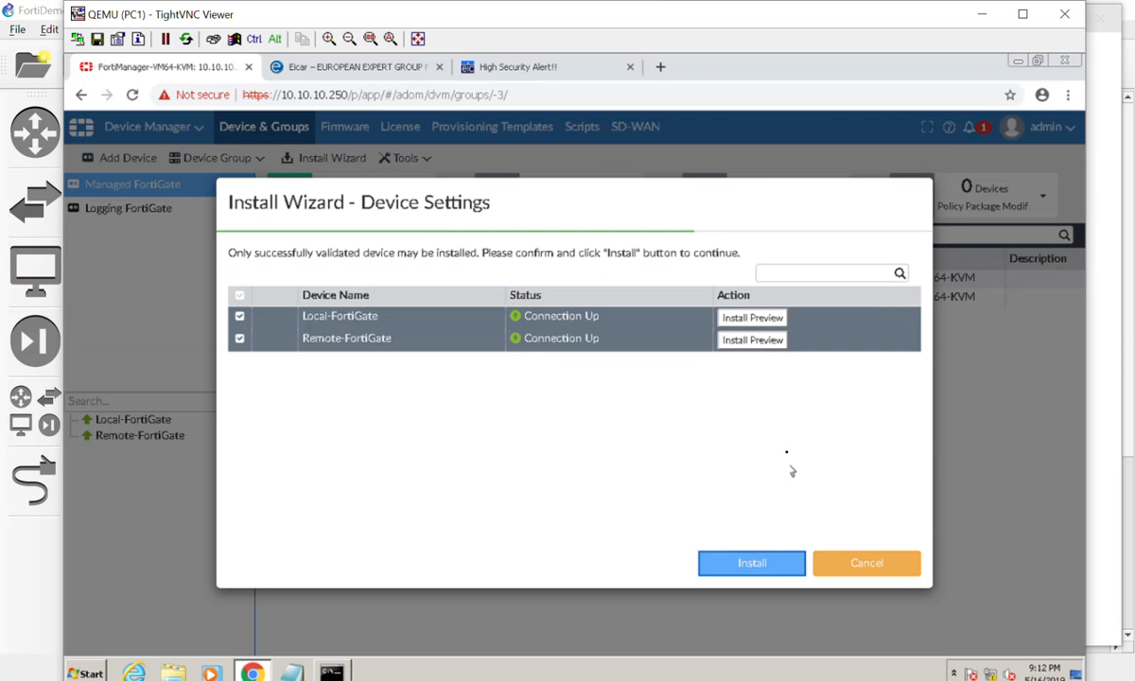
click(756, 565)
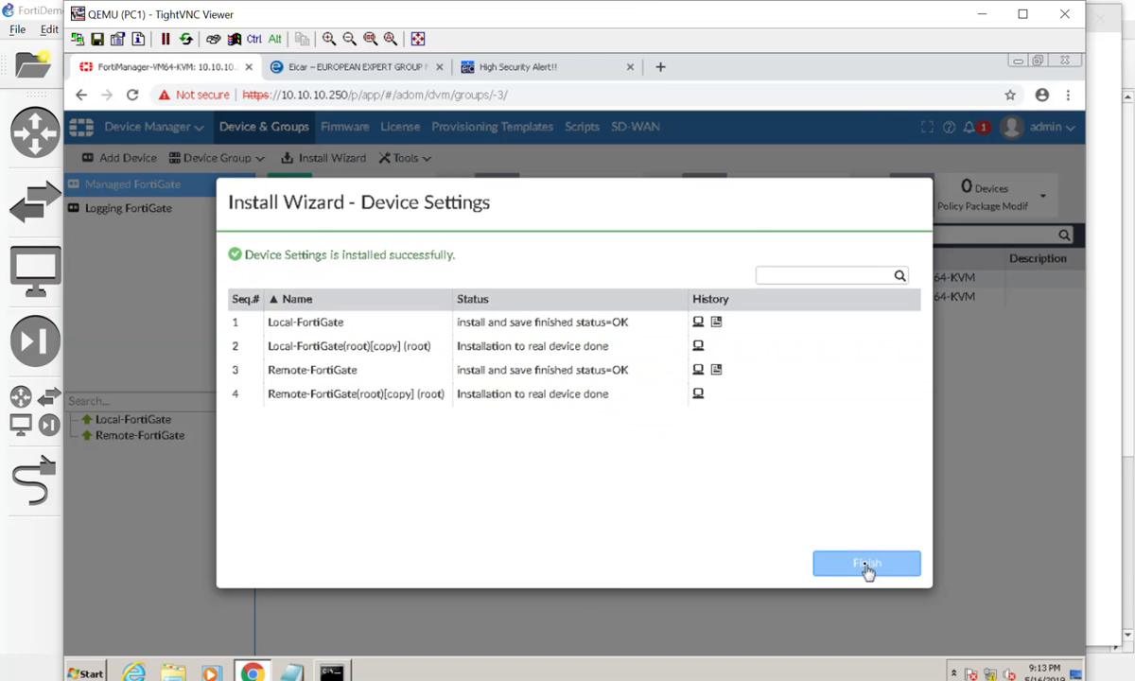
click(864, 565)
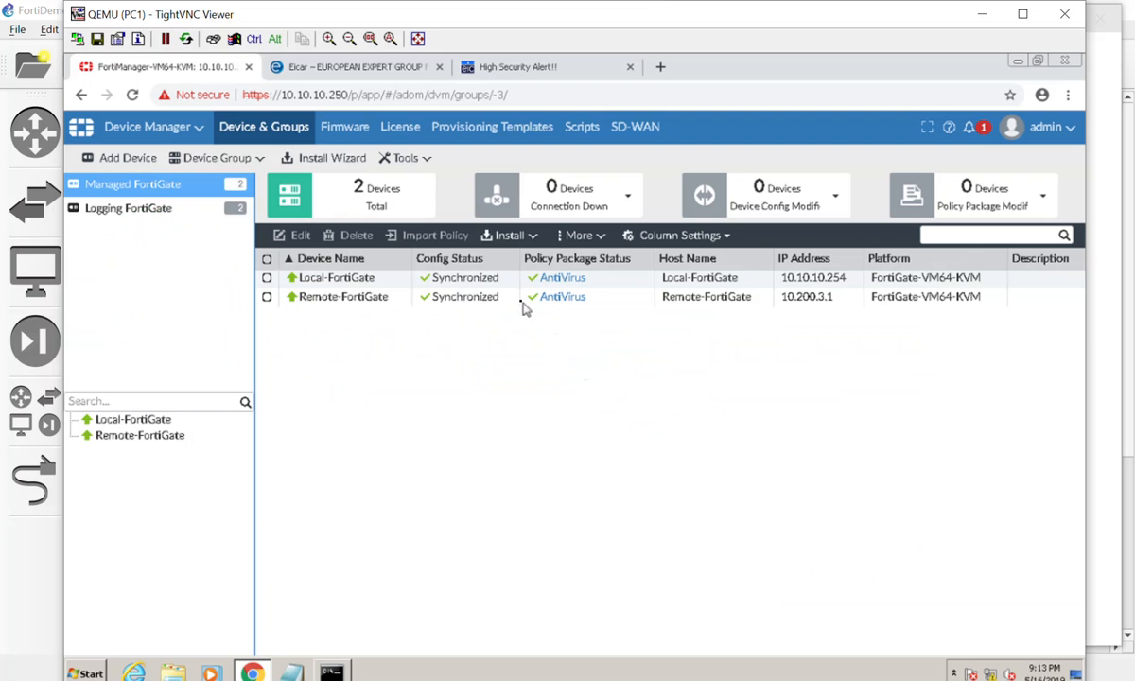
Check Remote-FortiGate's DNS settings and dashboard, then switch to the High Security Alert browser tab.
double_click(490, 297)
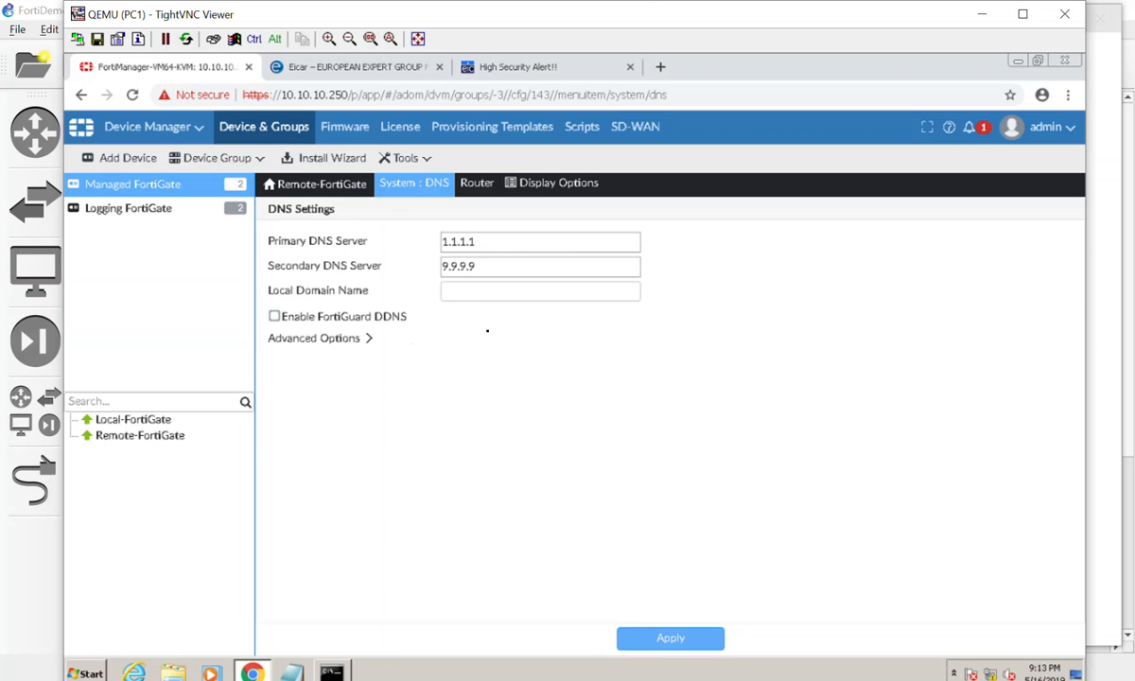
mouse_move(416, 190)
click(417, 212)
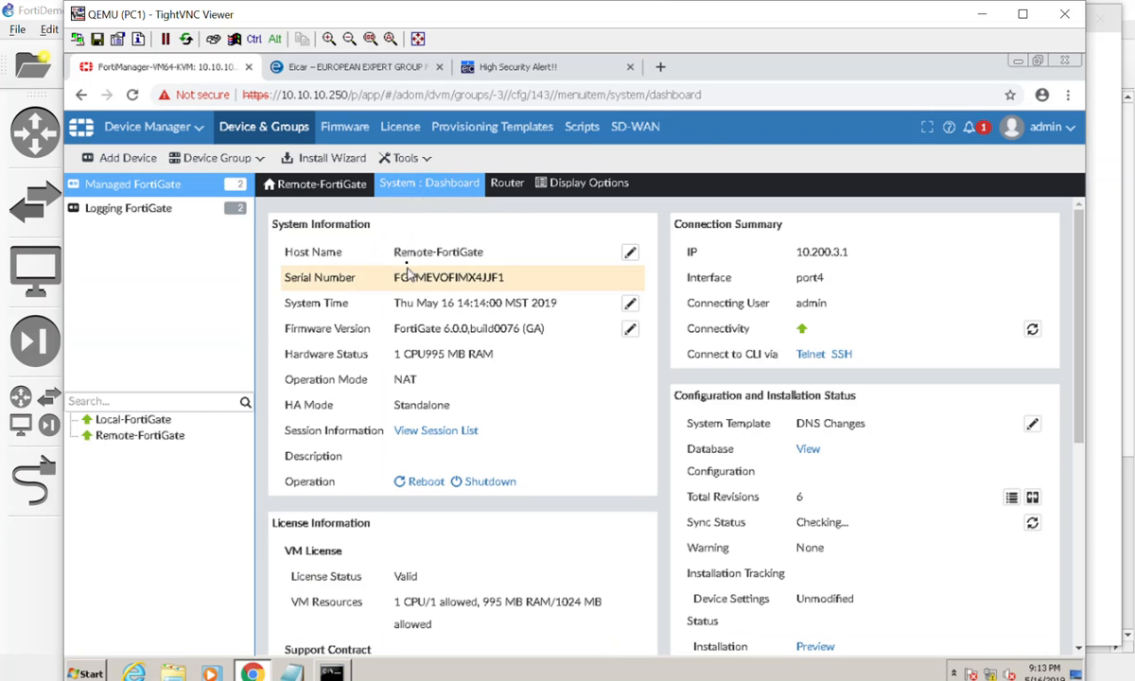
mouse_move(407, 189)
click(417, 210)
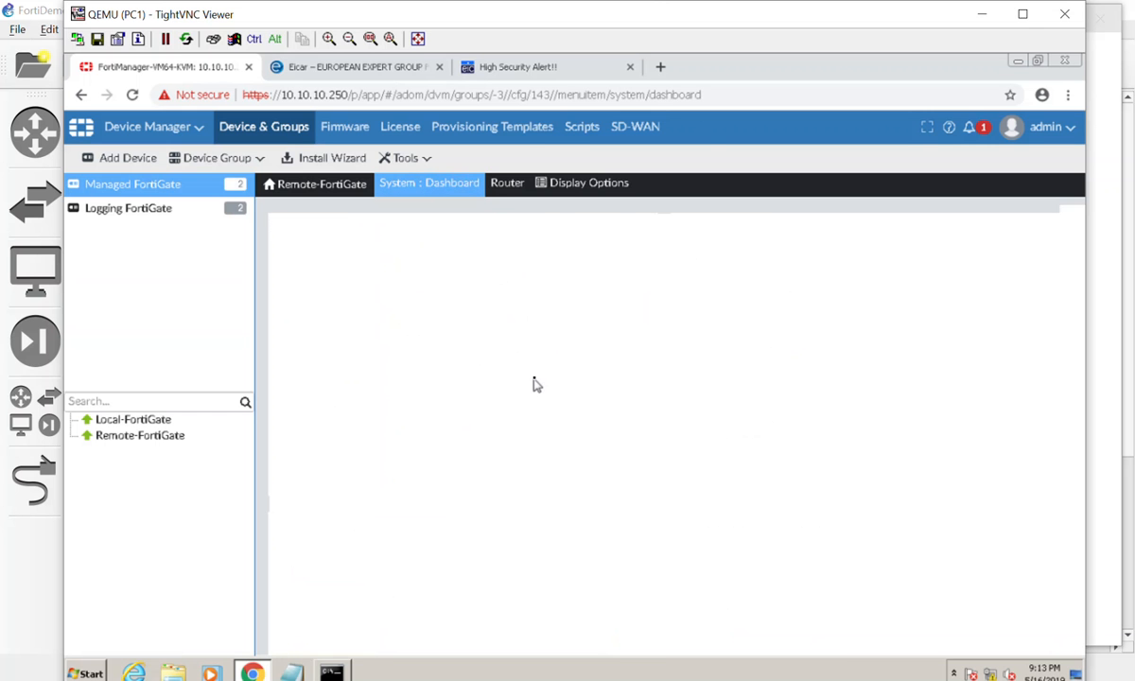
click(510, 67)
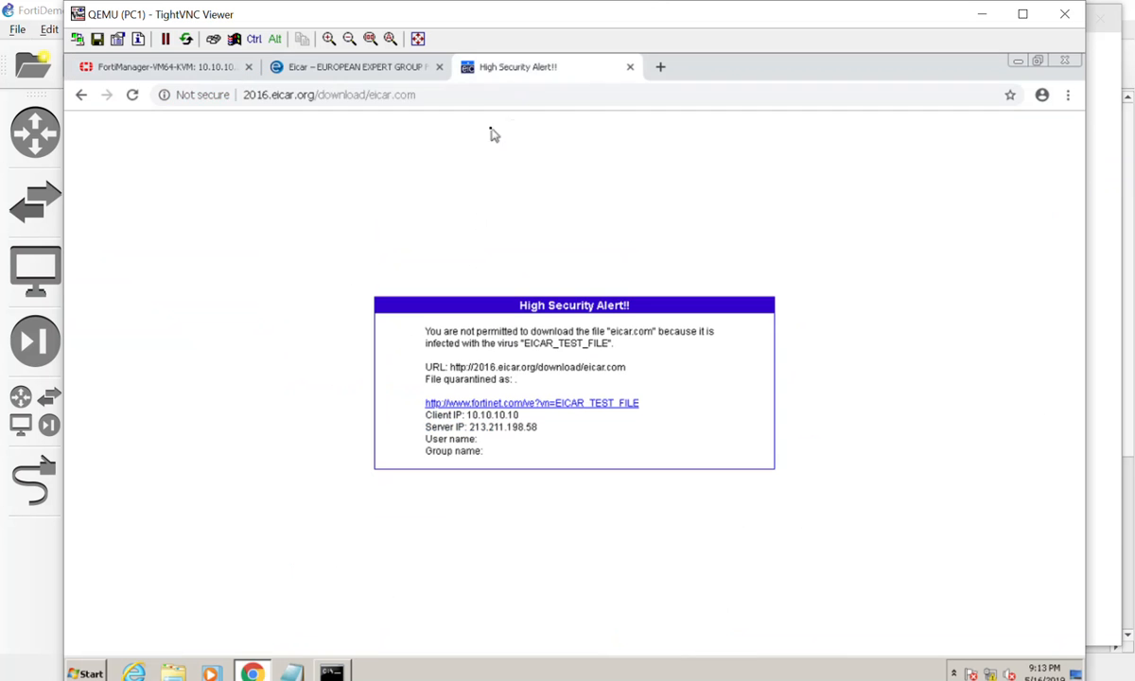
Open the Local-FortiGate at 10.10.10.254 in the tab and log in read-only as admin with the account password.
click(492, 95)
key(BackSpace)
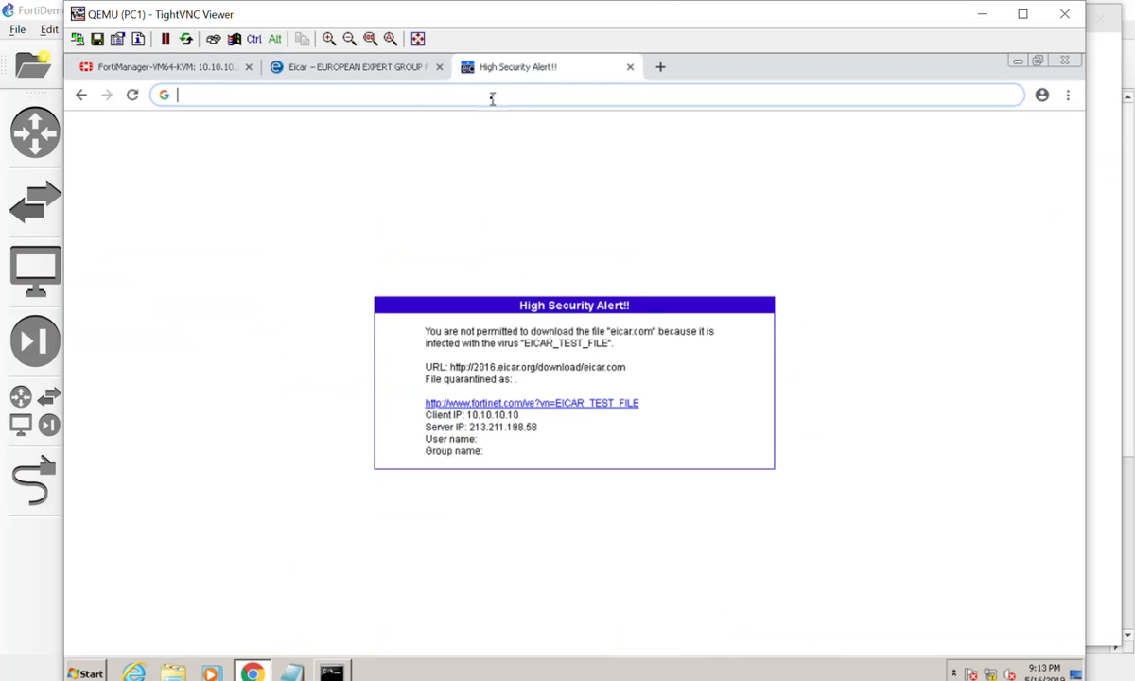
text(10.1)
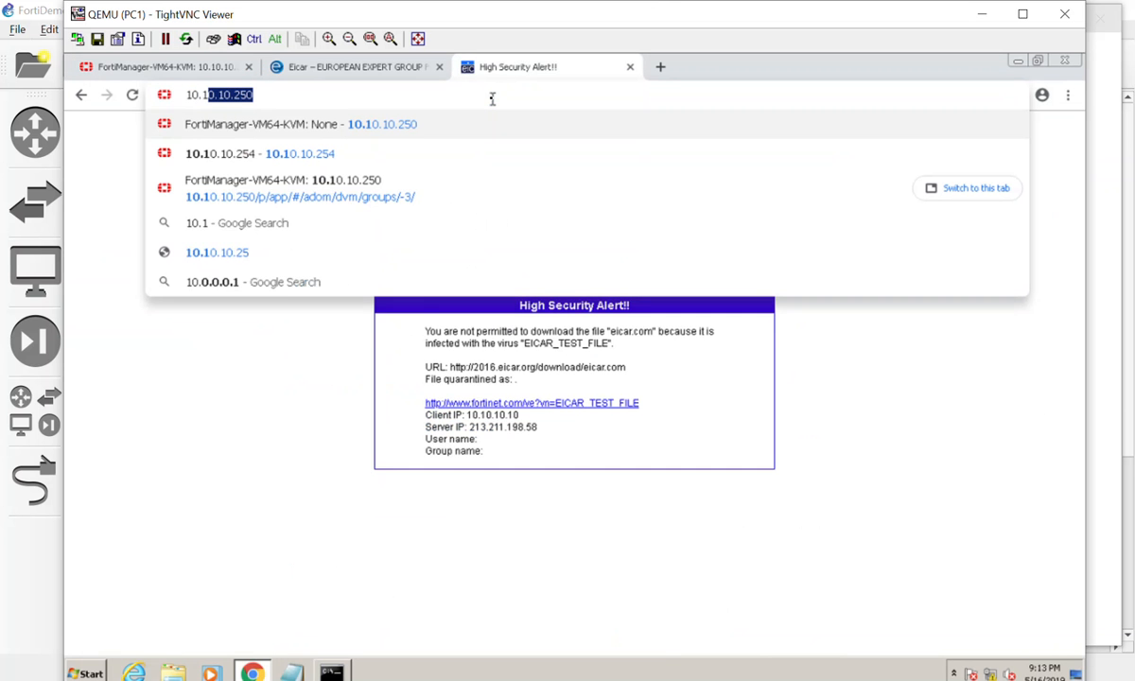
text(0.10.254)
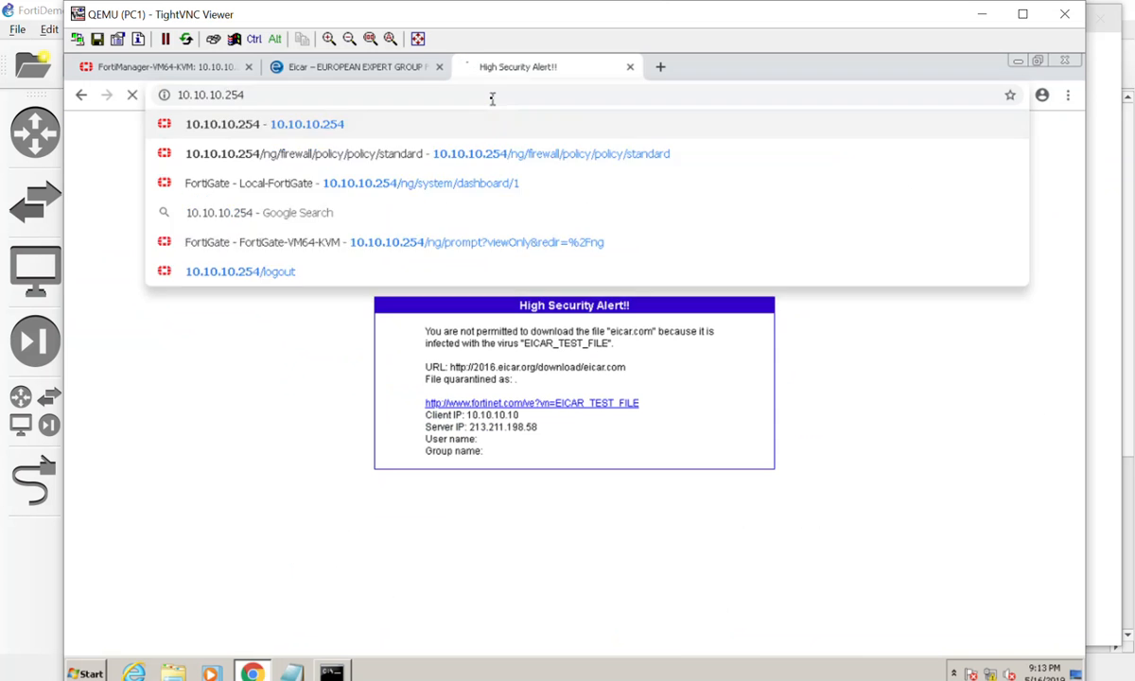
key(Return)
text(ad)
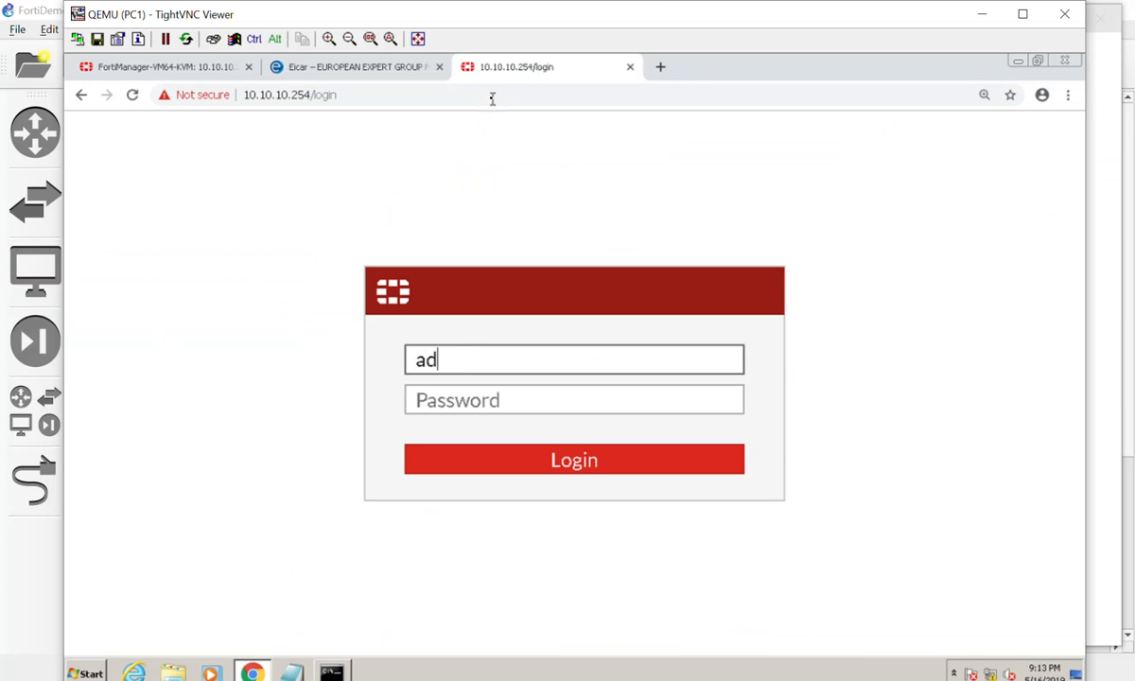
text(min)
key(Tab)
text(12345678)
key(Return)
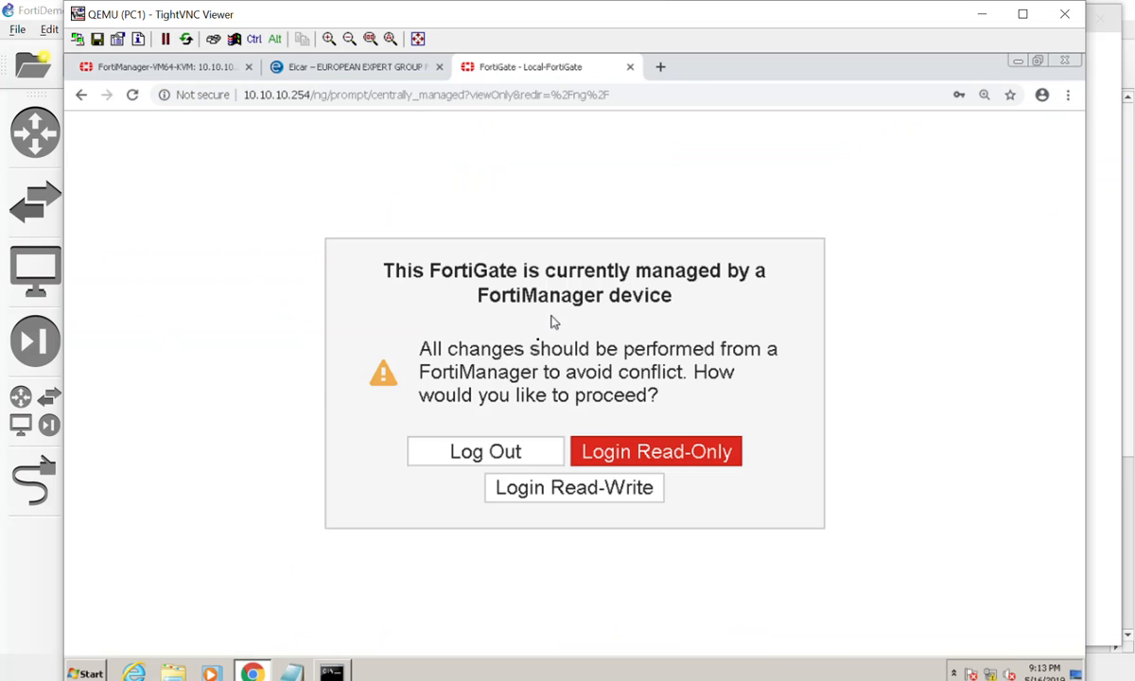
click(634, 450)
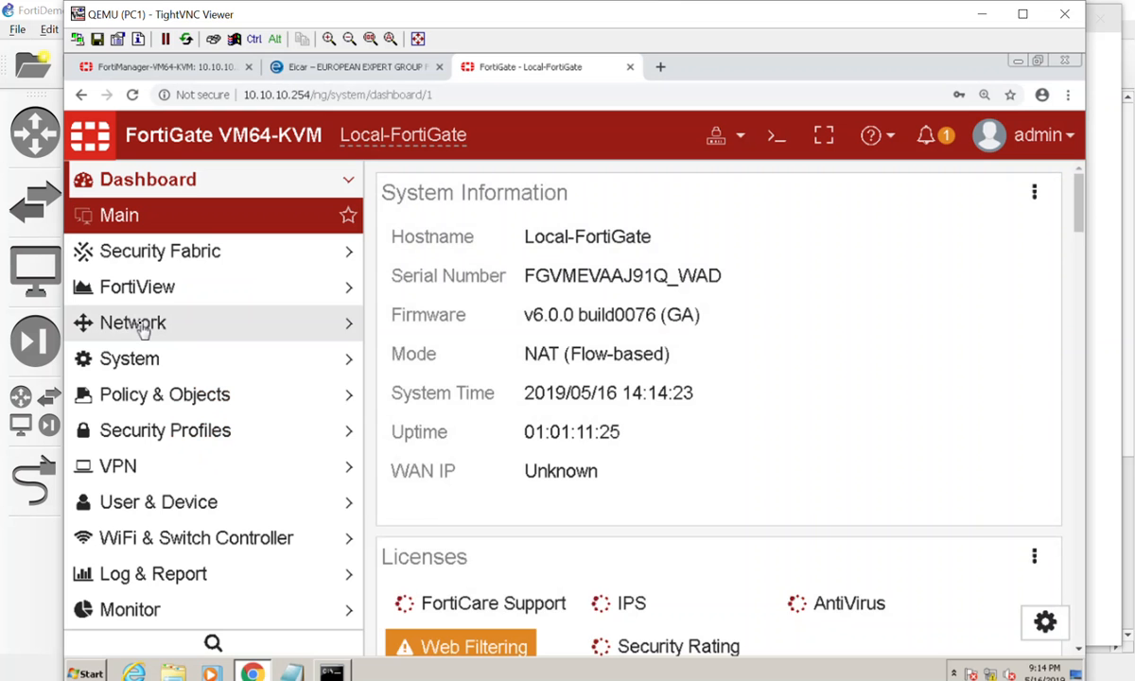
Check Local-FortiGate's DNS settings, then minimize the VNC viewer to return to the lab topology.
click(142, 324)
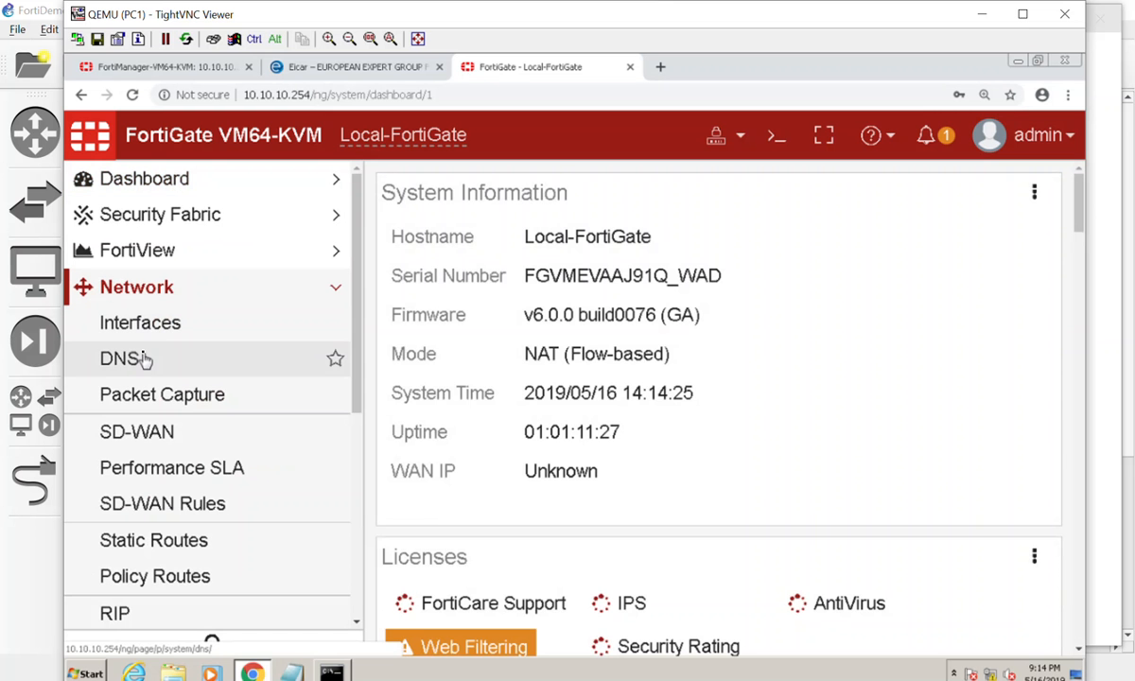
click(138, 357)
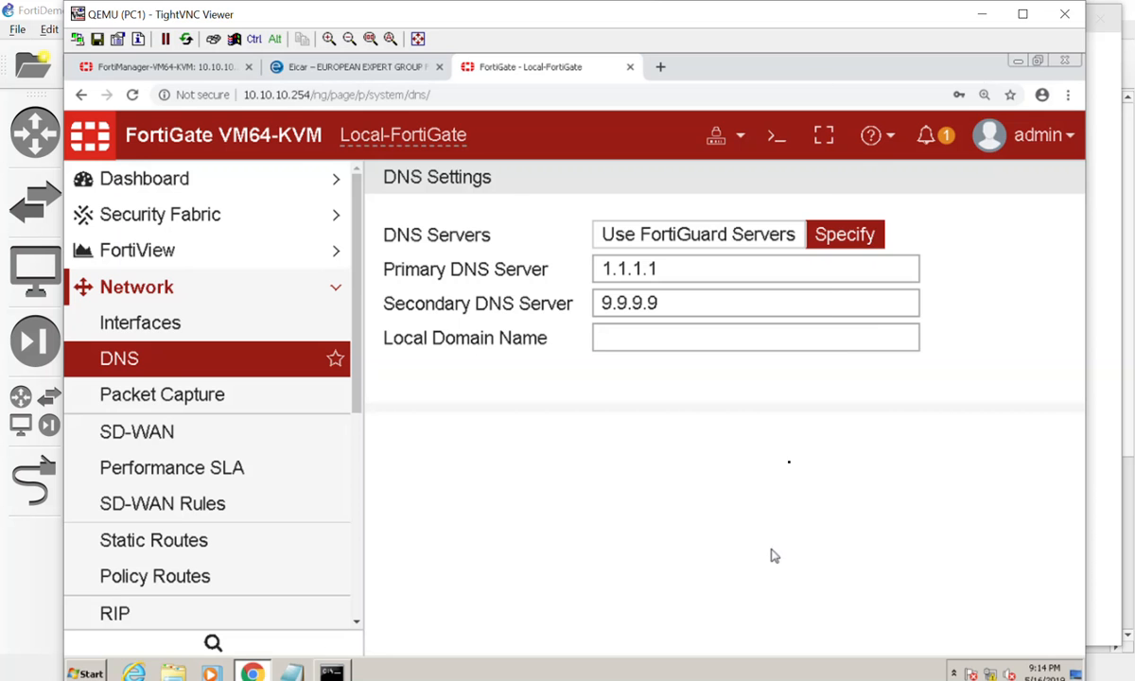
click(982, 14)
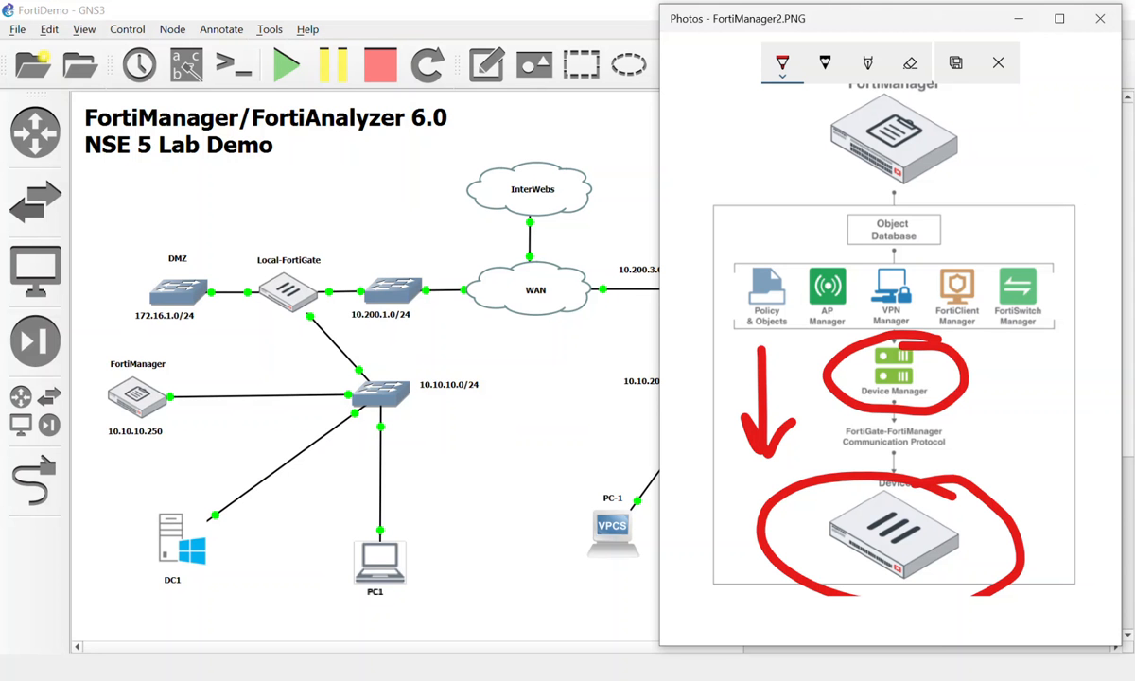
click(519, 442)
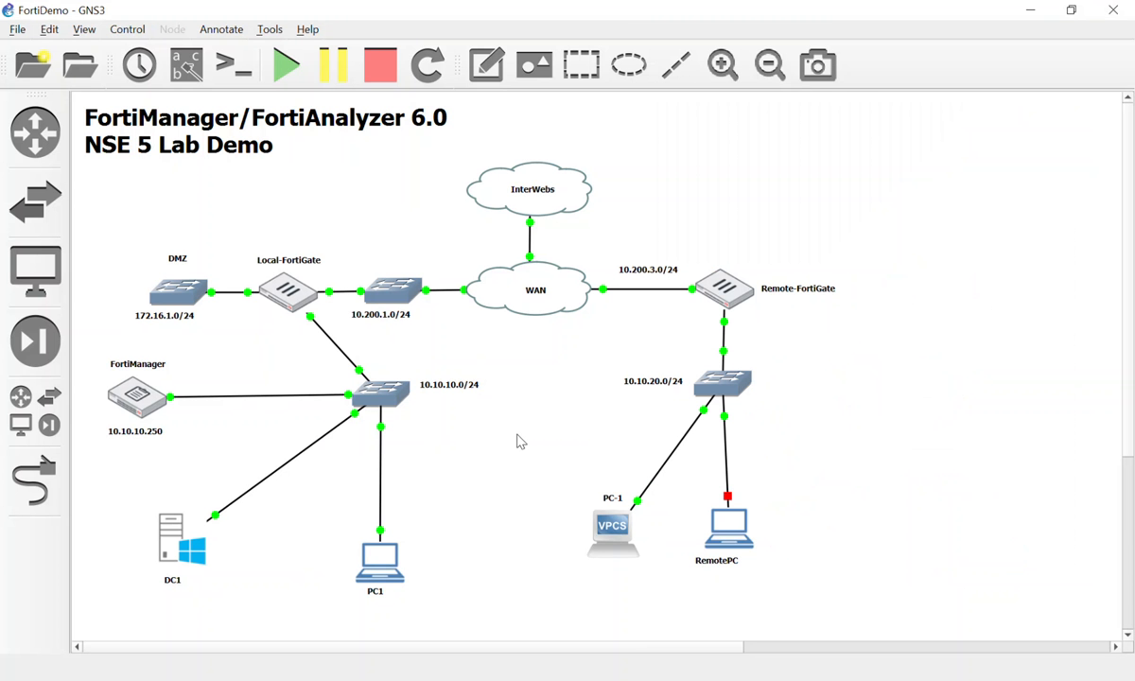